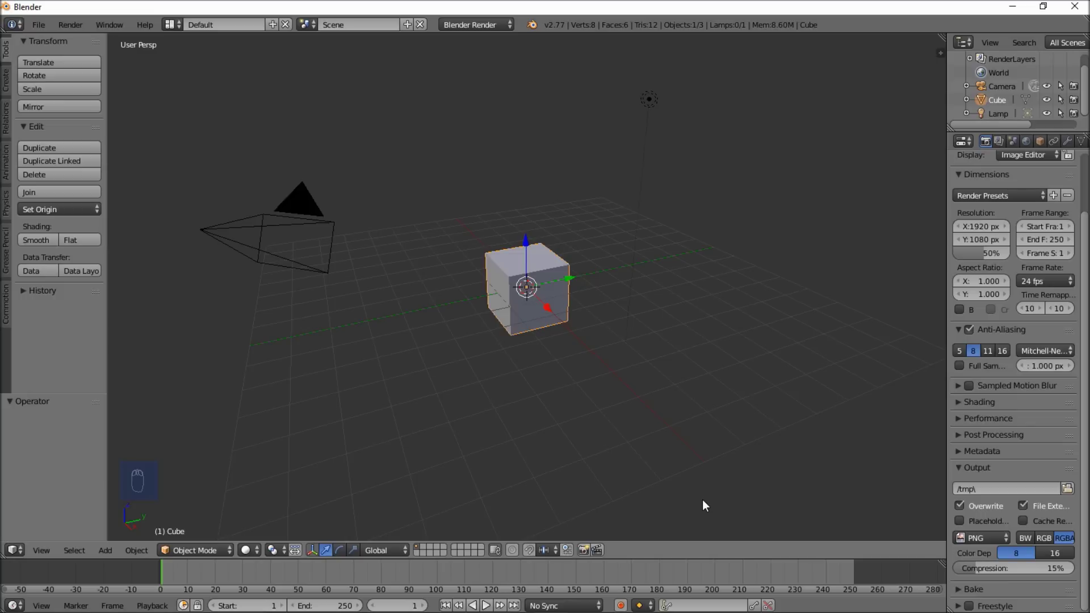
# - Delete the default cube and switch to the front view (Numpad 1)
pyautogui.press('x')
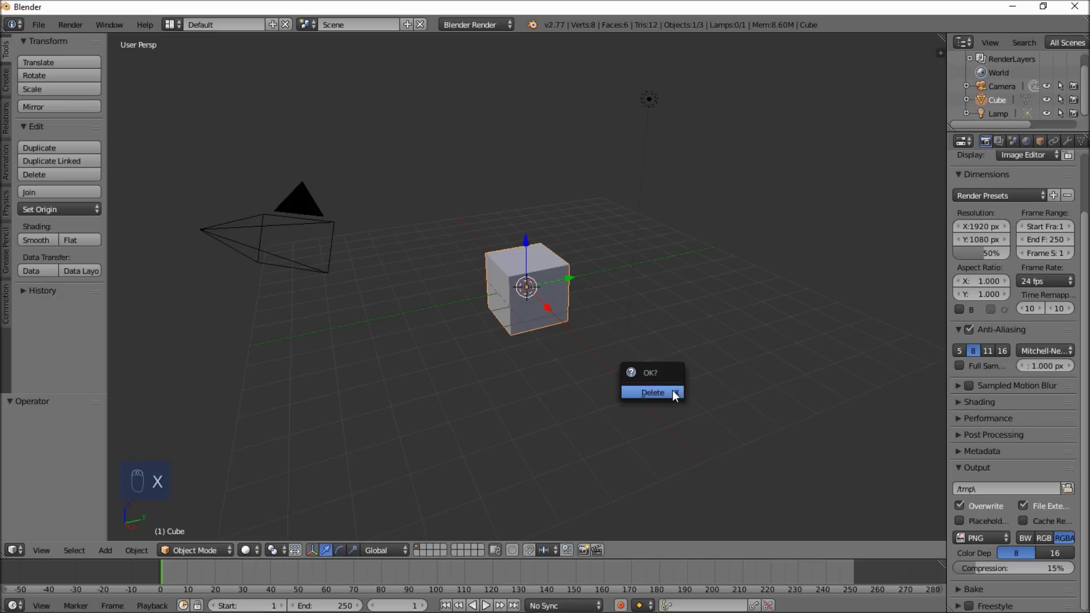
pyautogui.click(672, 390)
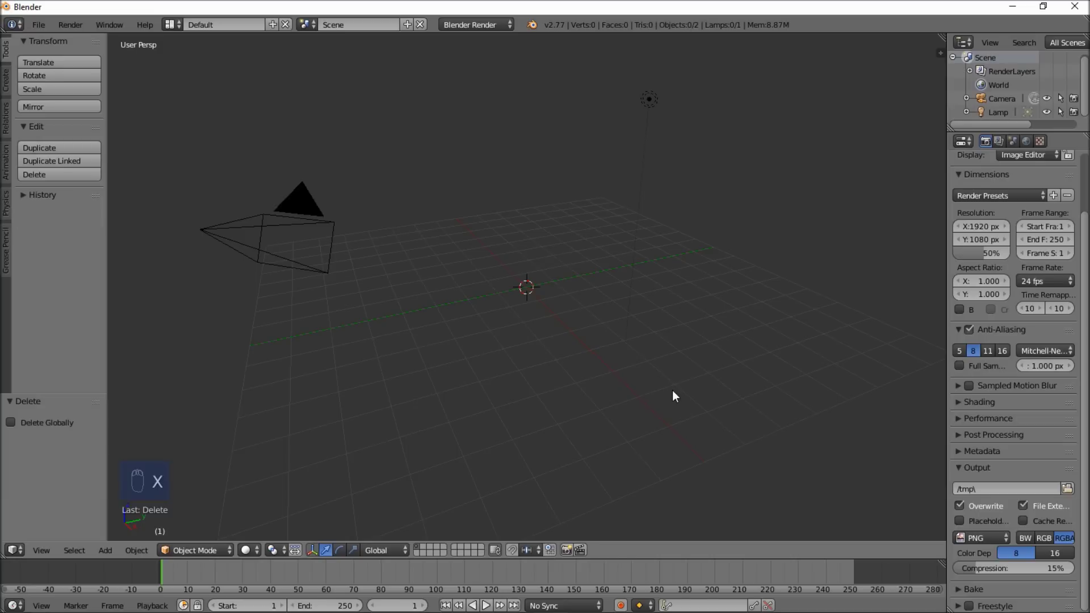
pyautogui.press('KP_1')
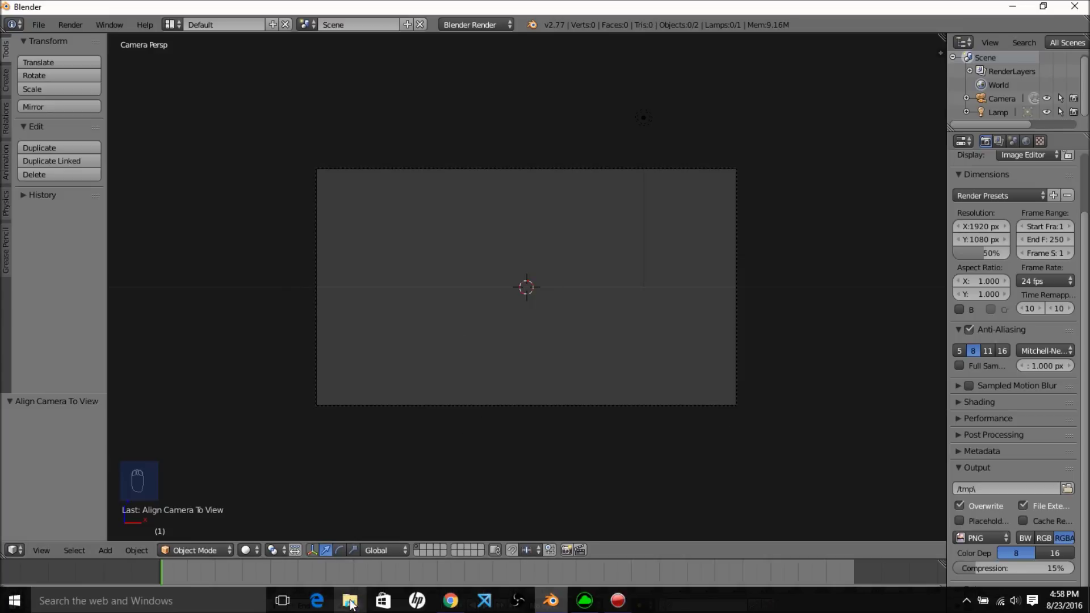
# - In Chrome, open the Five-pointed_star.svg Wikimedia Commons page from the star image results
pyautogui.click(451, 604)
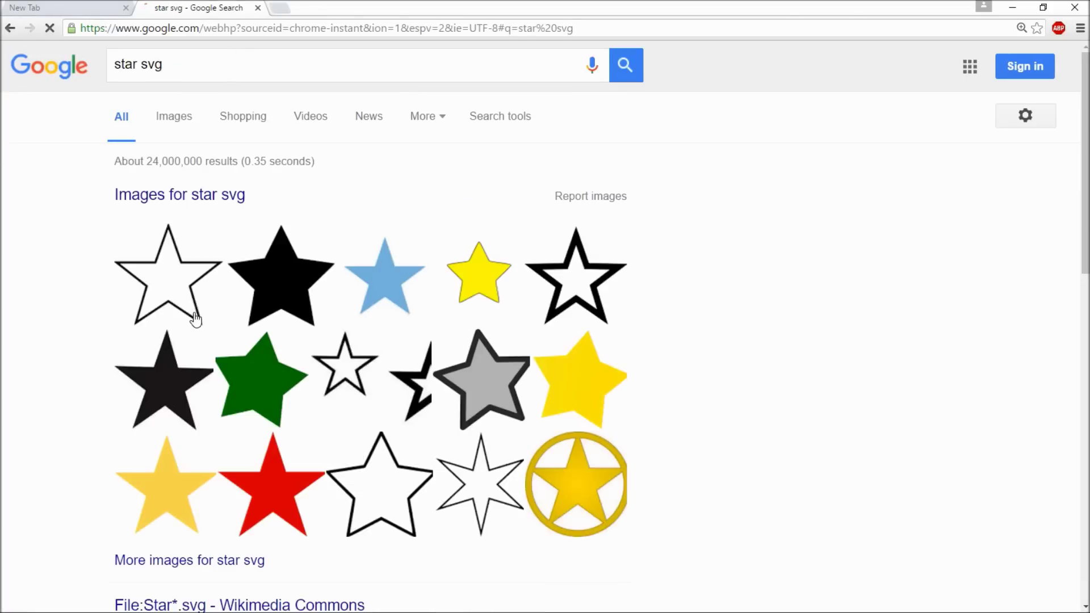
pyautogui.click(196, 316)
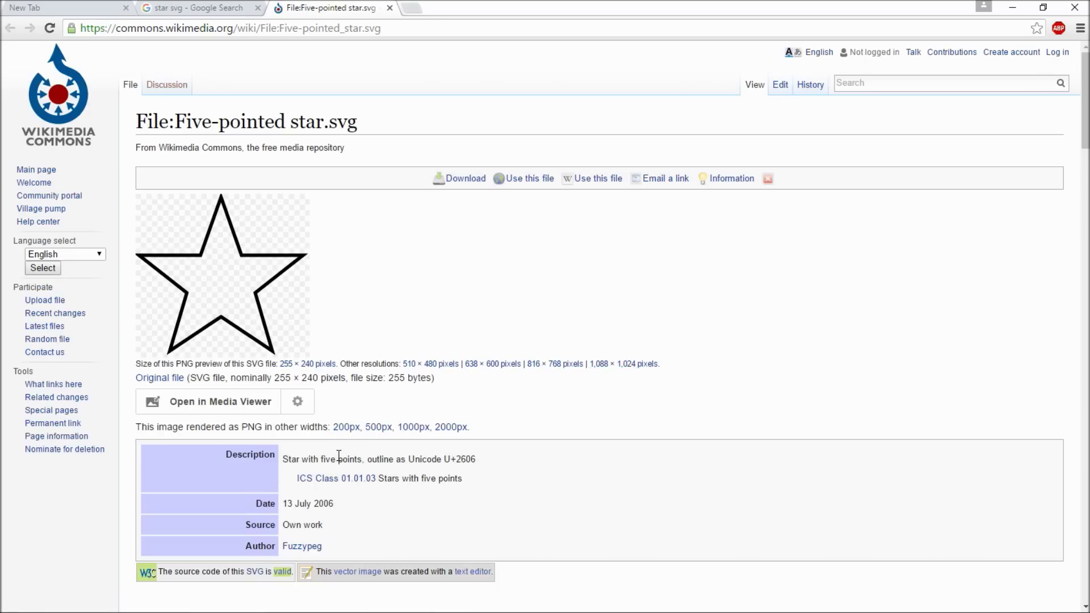
pyautogui.scroll(-3, 485, 372)
pyautogui.scroll(-9, 489, 376)
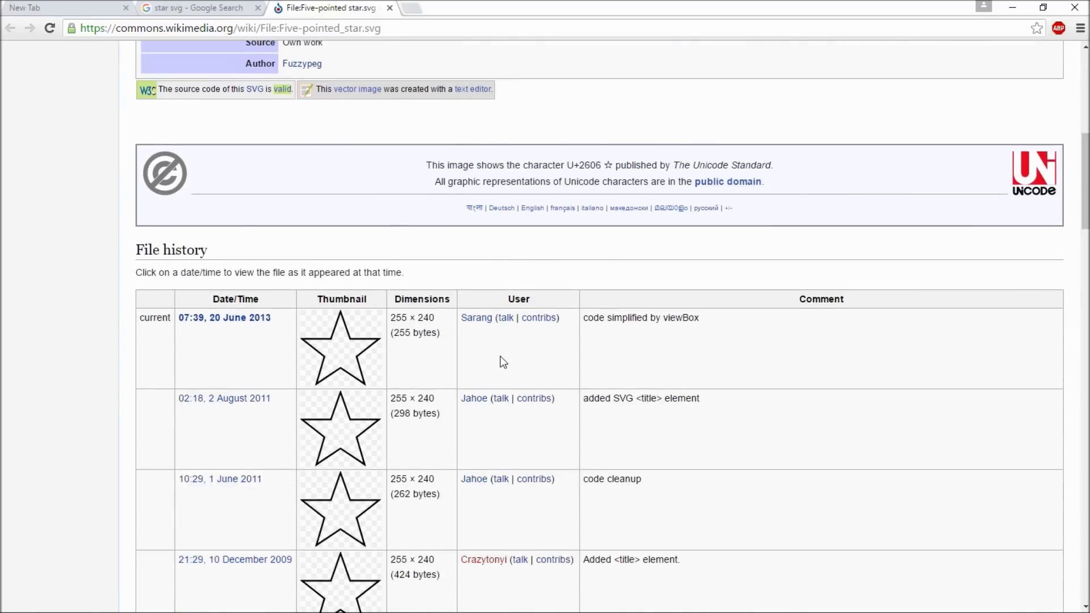
pyautogui.scroll(-3, 532, 347)
pyautogui.scroll(5, 532, 347)
pyautogui.scroll(7, 532, 348)
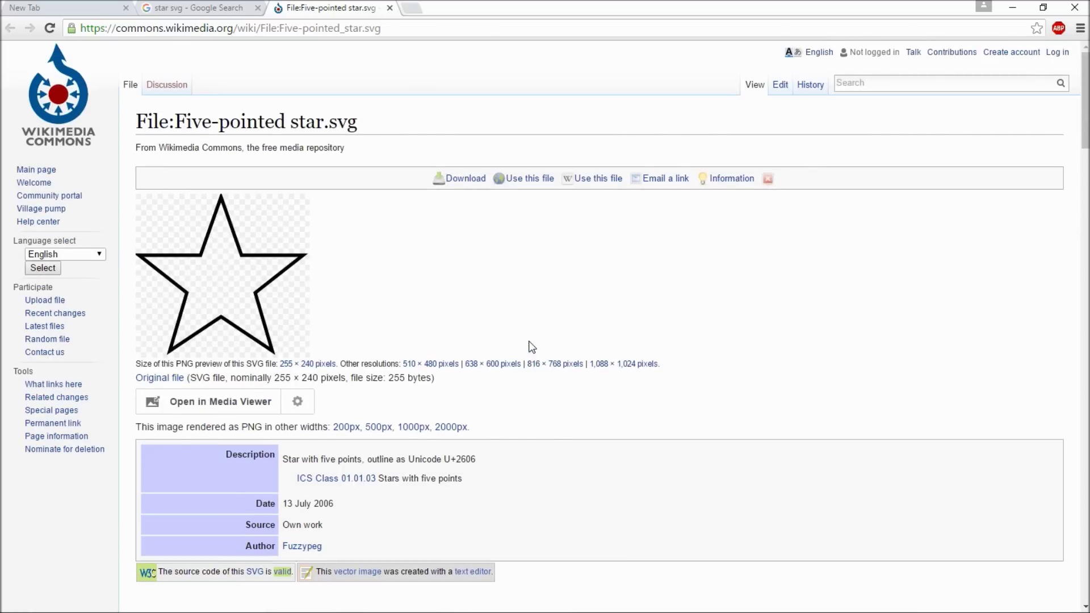
# - Download Five-pointed_star.svg at full resolution
pyautogui.click(466, 180)
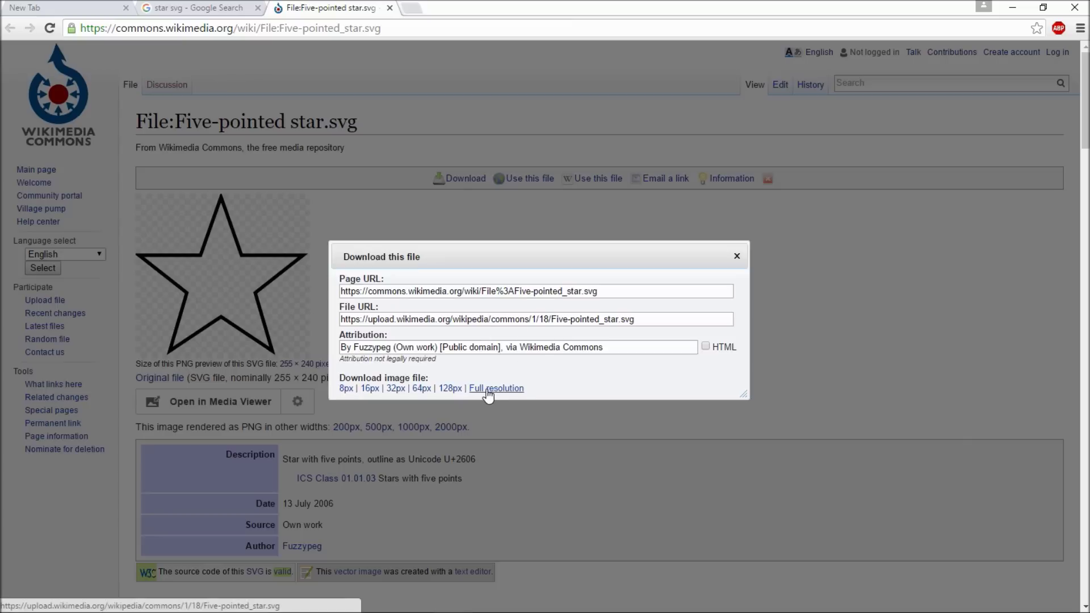
pyautogui.click(495, 388)
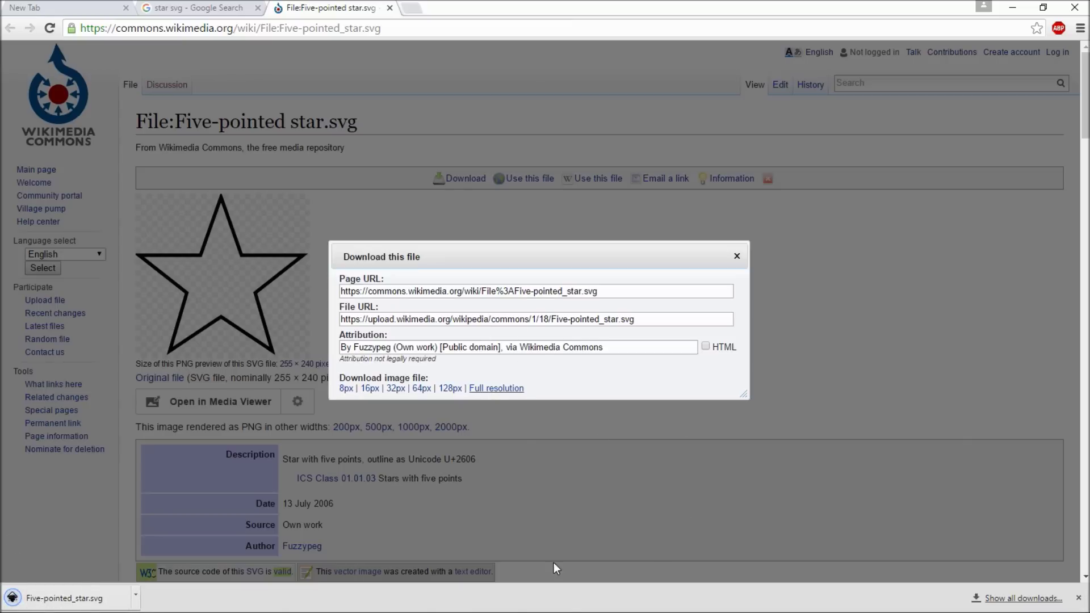
pyautogui.moveTo(602, 608)
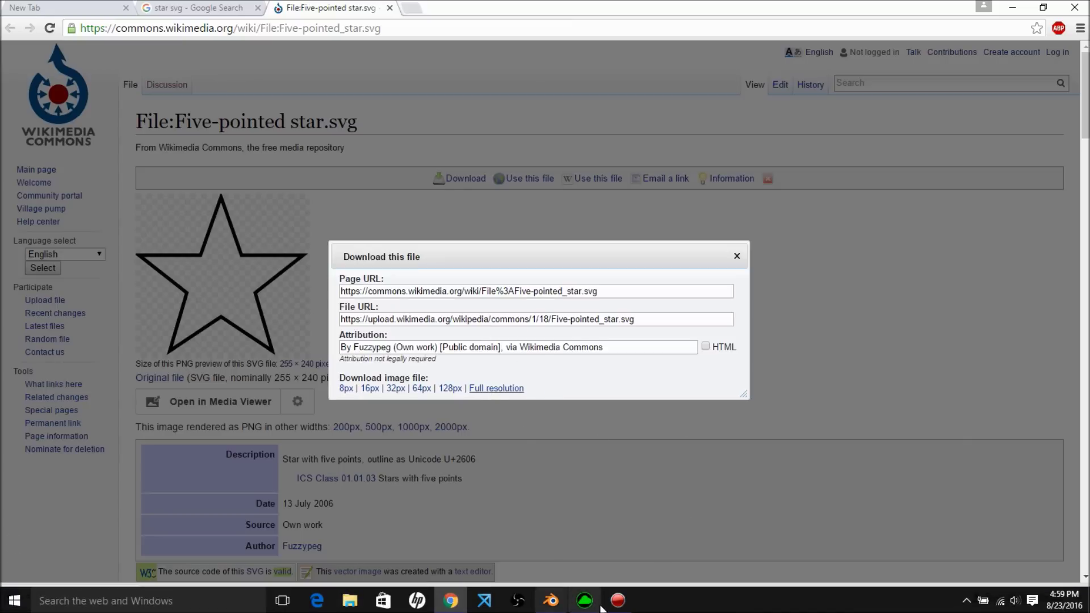
# - Back in Blender, import Five-pointed_star.svg from the Downloads folder as an SVG curve
pyautogui.click(550, 602)
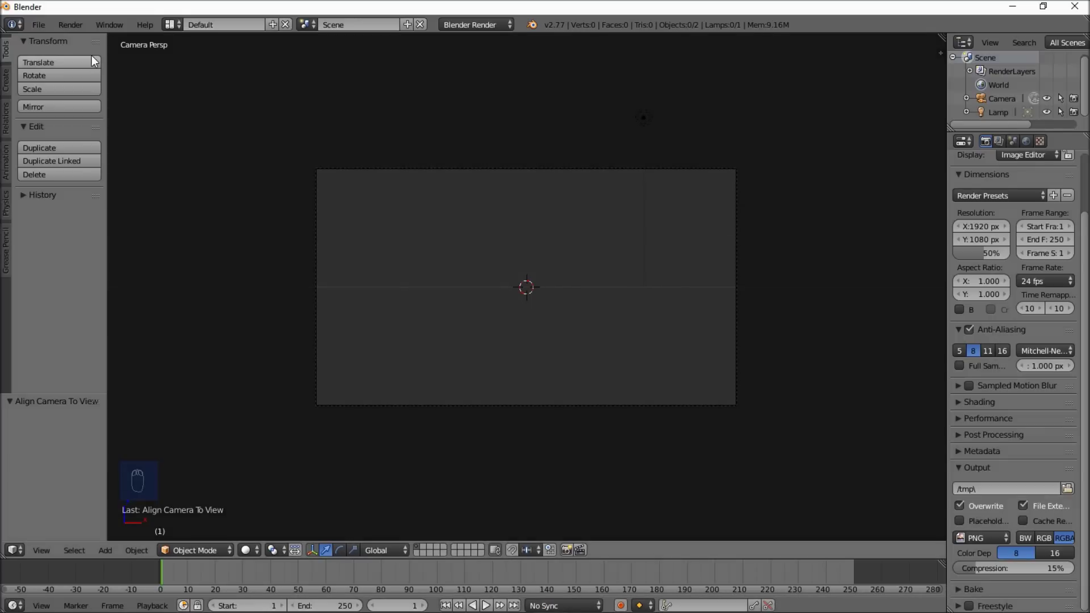
pyautogui.click(38, 25)
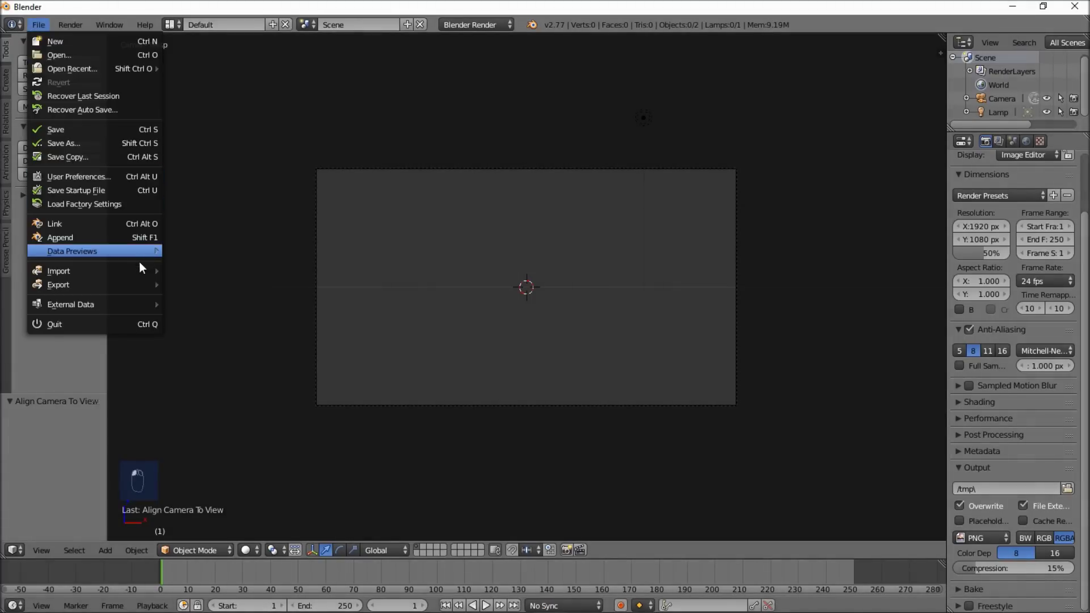
pyautogui.moveTo(132, 268)
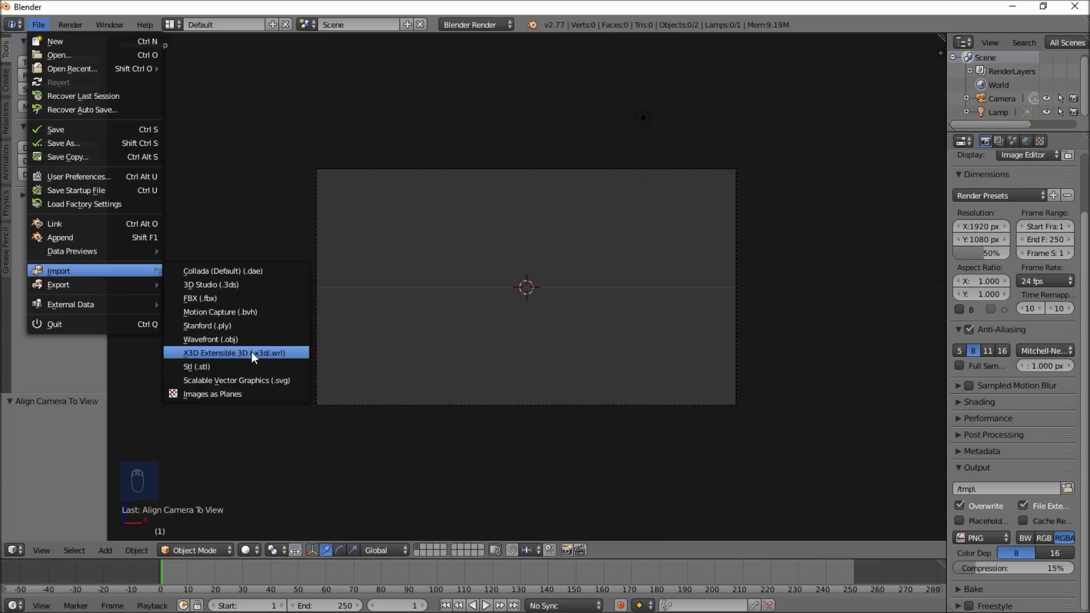
pyautogui.click(278, 383)
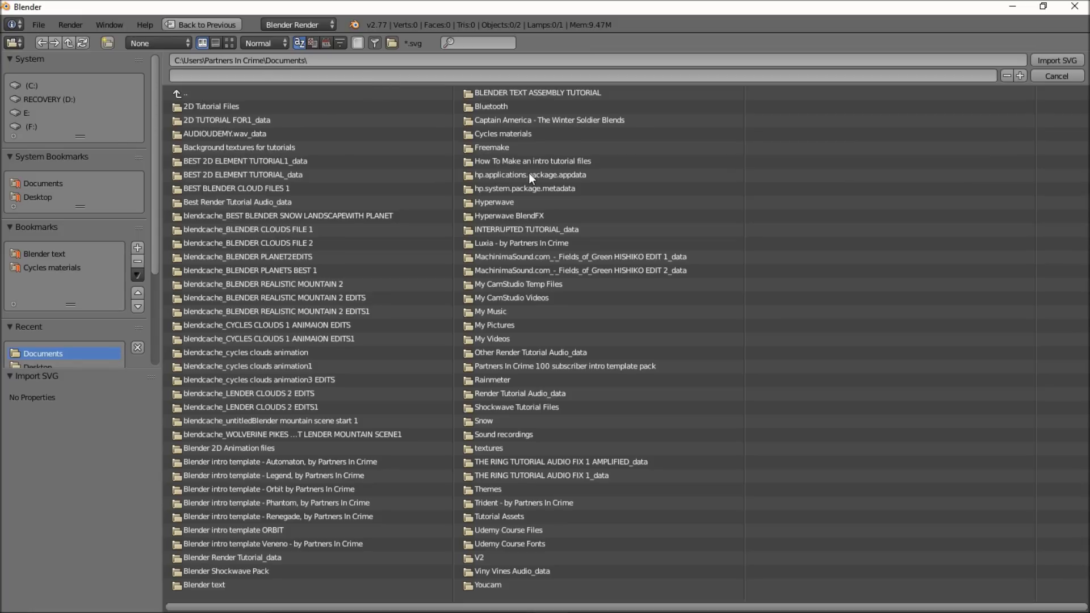
pyautogui.click(195, 91)
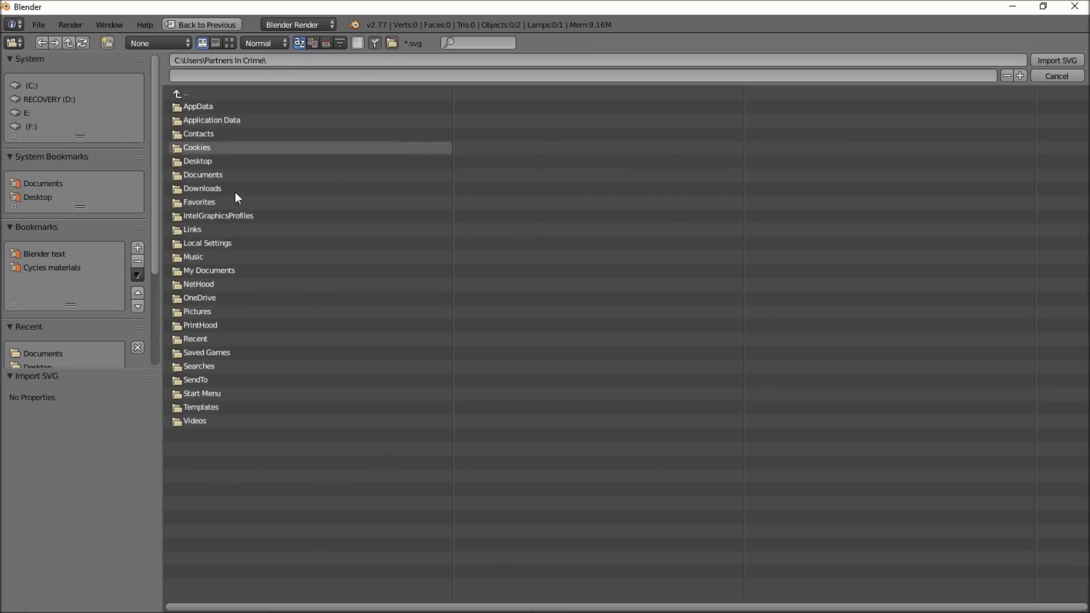
pyautogui.click(203, 188)
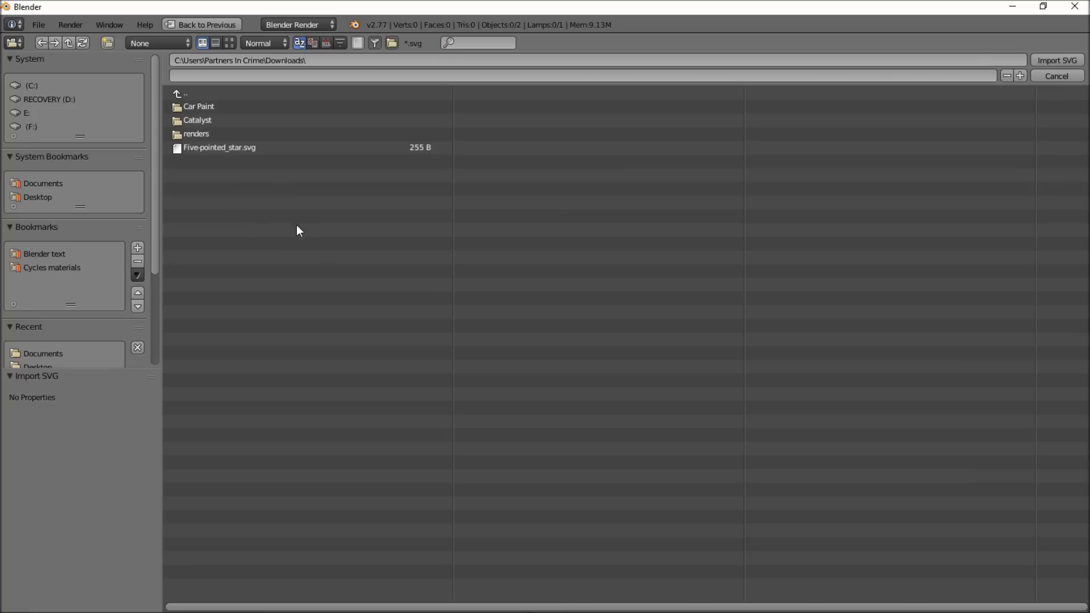
pyautogui.click(209, 150)
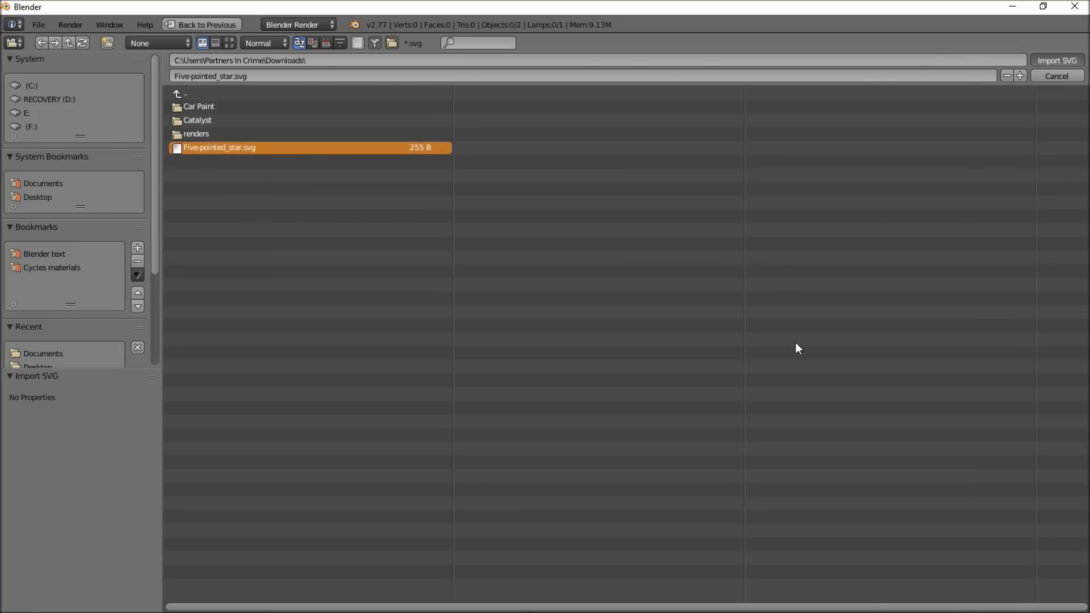
pyautogui.press('Return')
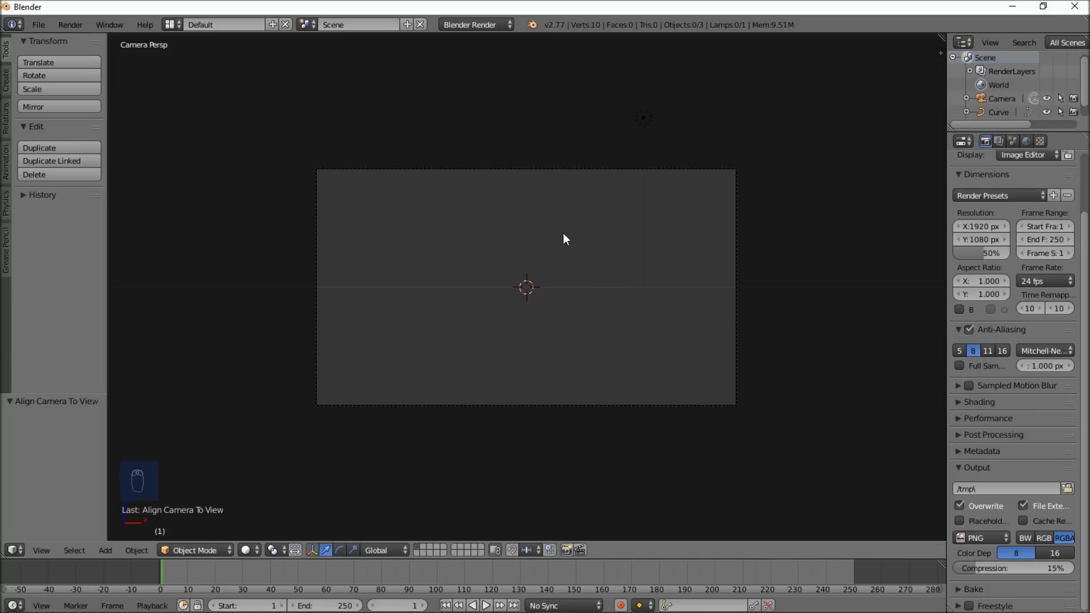
# - Set the star curve's origin to its centre of mass and move it to the world origin
pyautogui.press('KP_0')
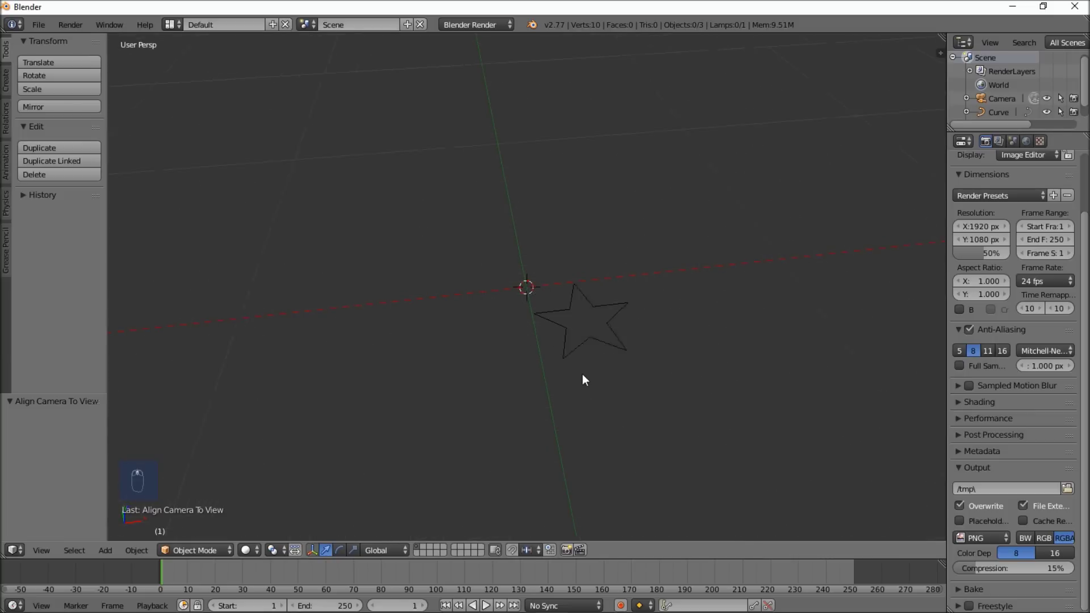
pyautogui.scroll(4, 593, 369)
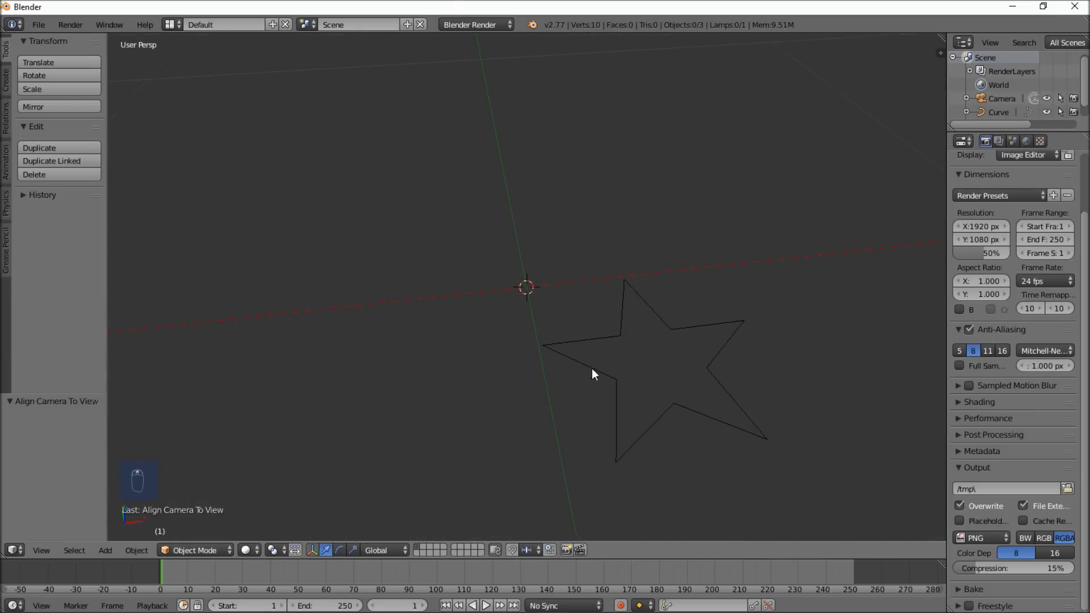
pyautogui.rightClick(660, 426)
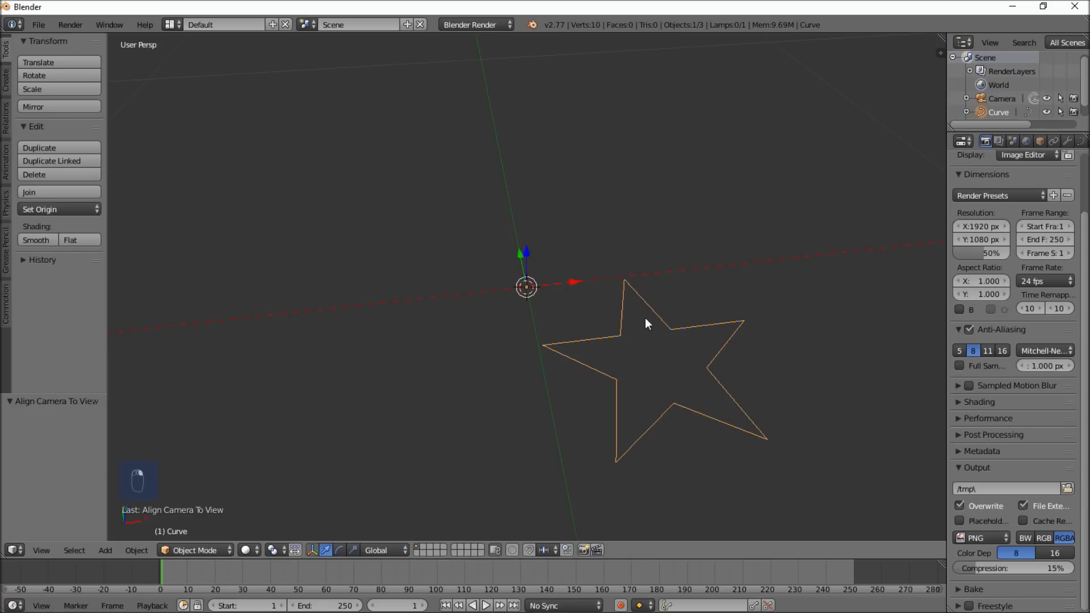
pyautogui.hotkey('ctrl', 'alt', 'shift', 'c')
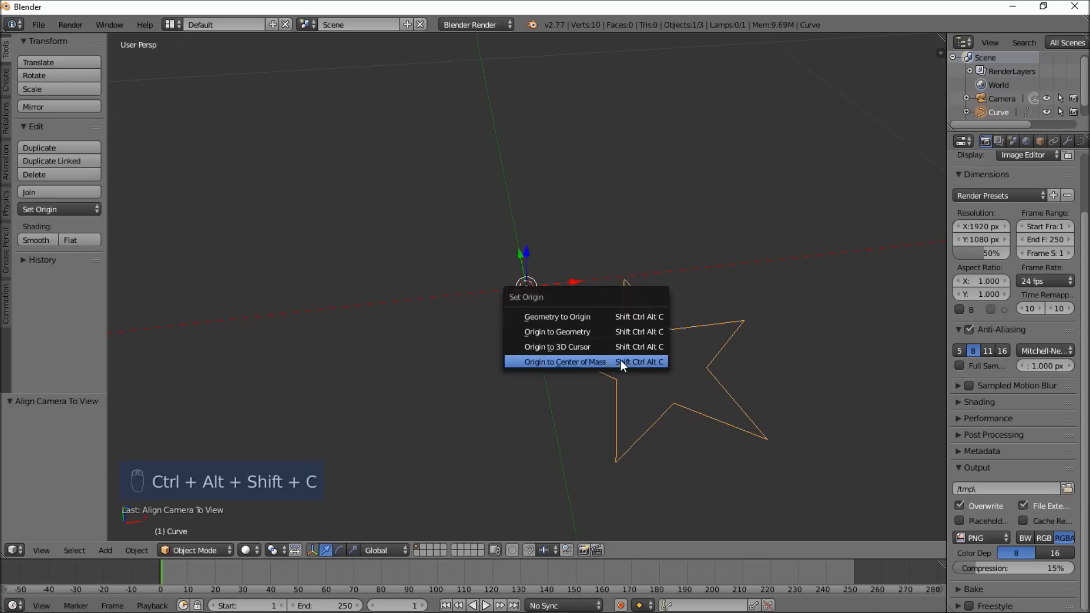
pyautogui.click(552, 363)
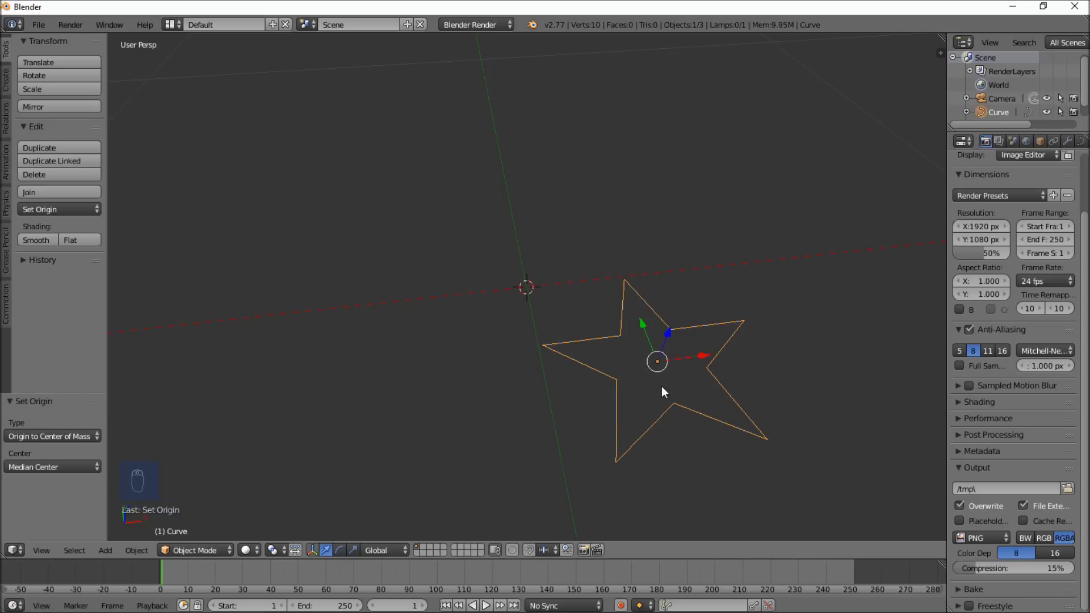
pyautogui.moveTo(682, 386); pyautogui.dragTo(616, 402, button='middle')
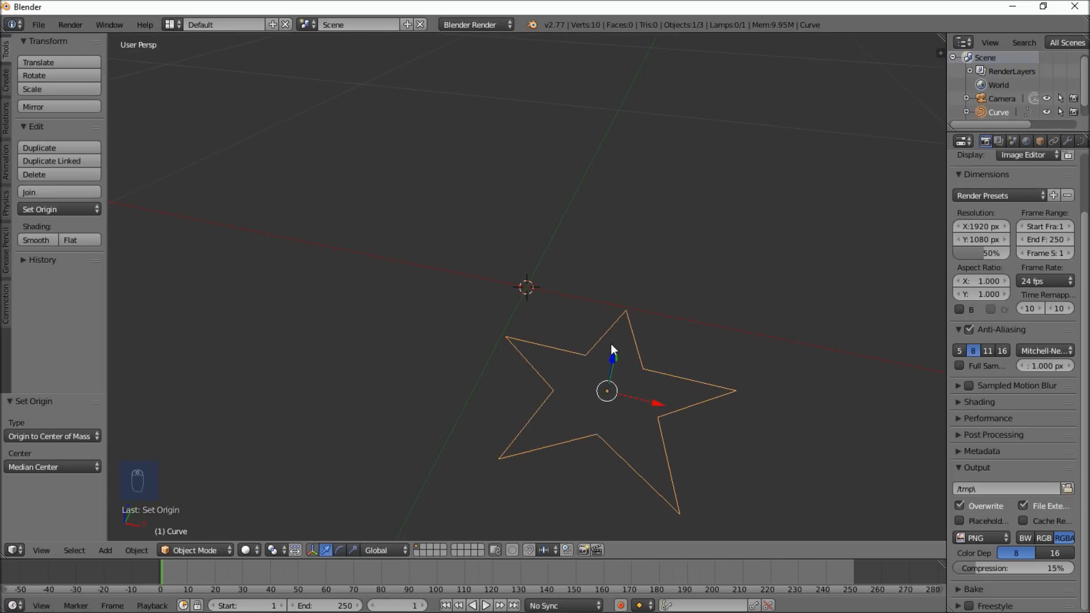
pyautogui.hotkey('alt', 'g')
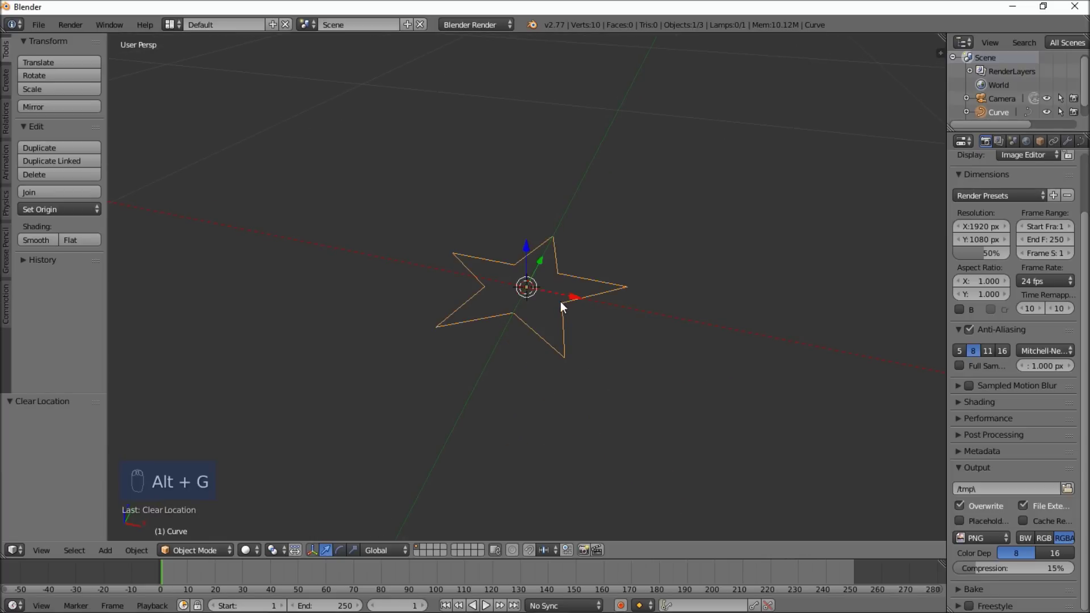
# - Rotate the star 90° around the X axis to face the camera
pyautogui.press('r')
pyautogui.press('x')
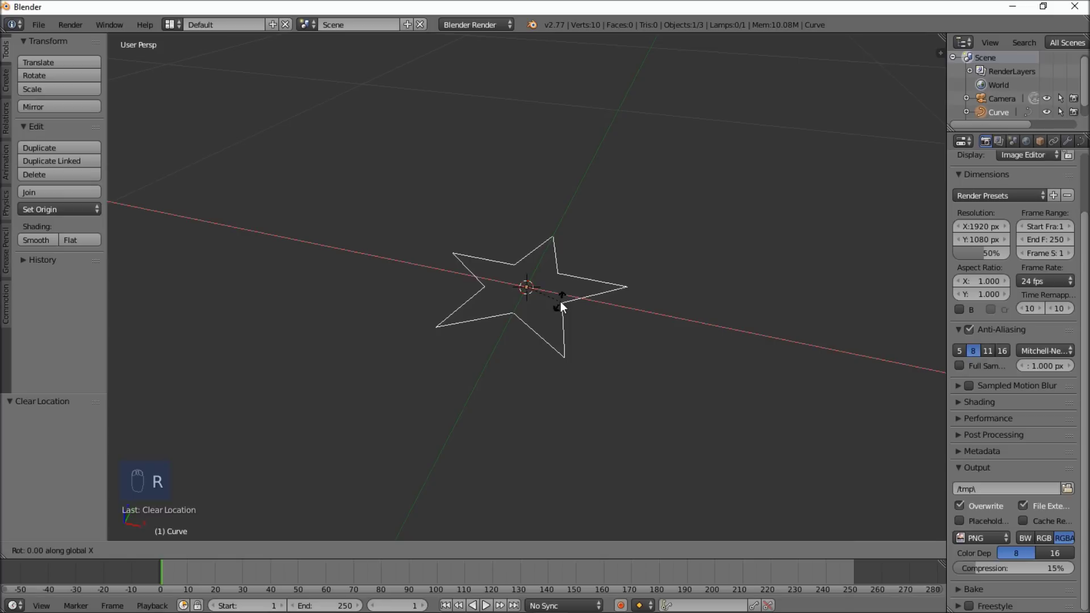
pyautogui.write('90')
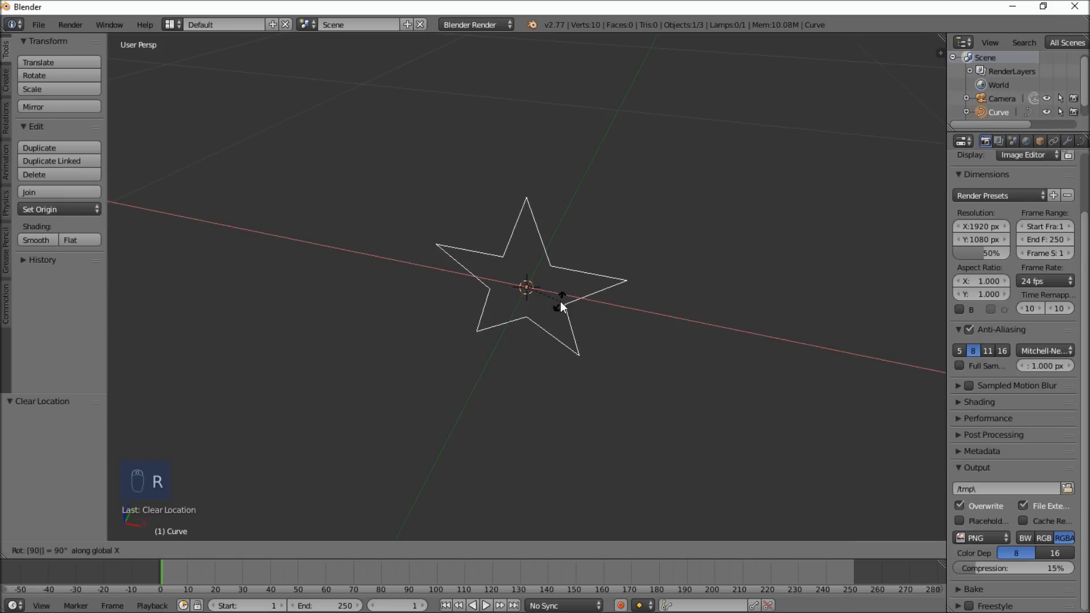
pyautogui.click(560, 301)
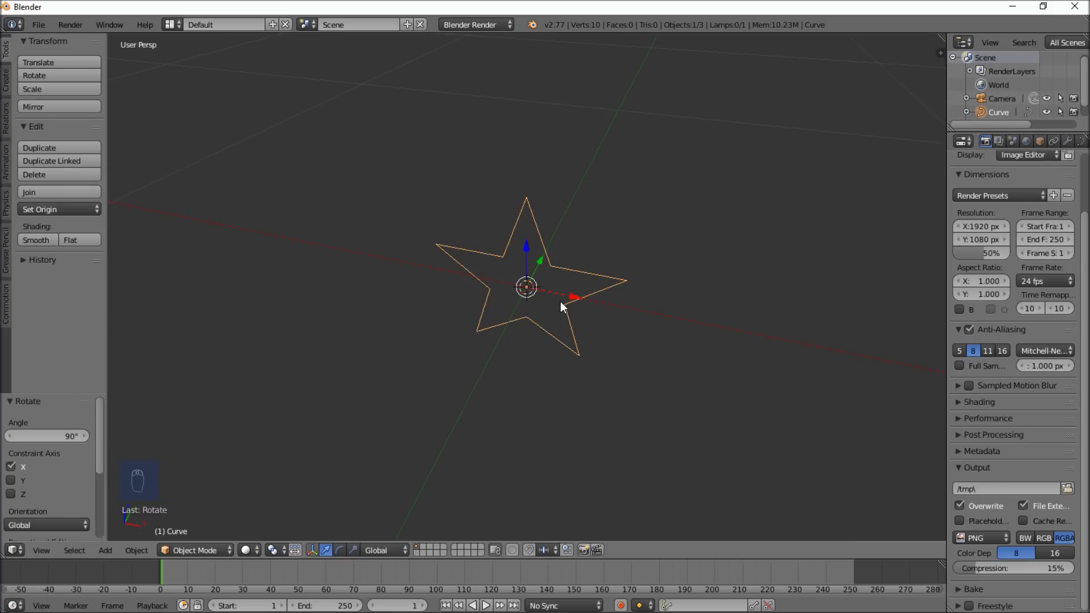
# - In camera view, scale the star up to 17.551 so it fills the frame
pyautogui.press('KP_0')
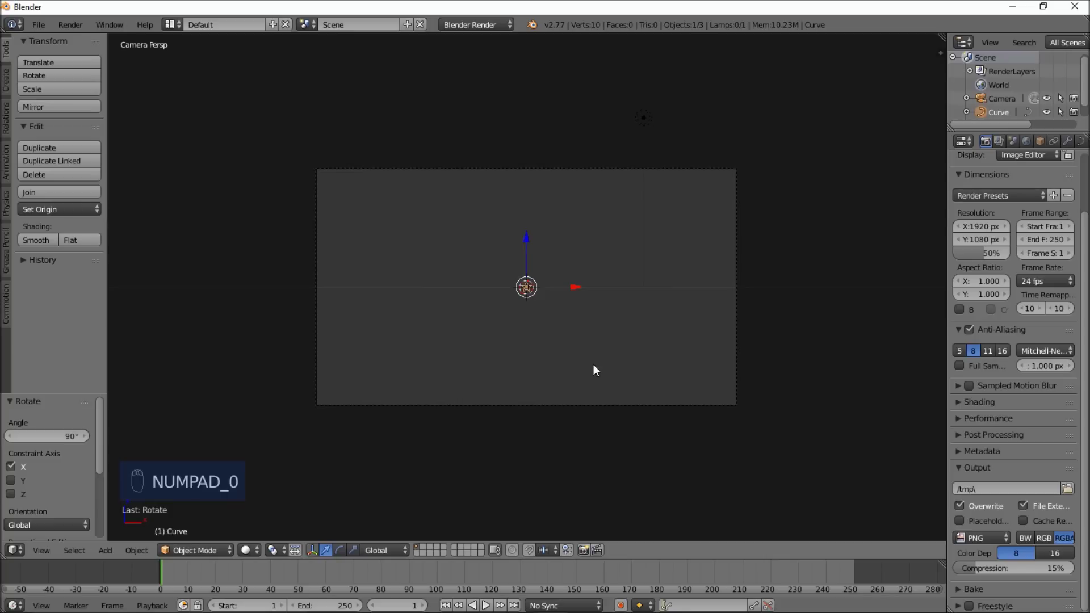
pyautogui.press('s')
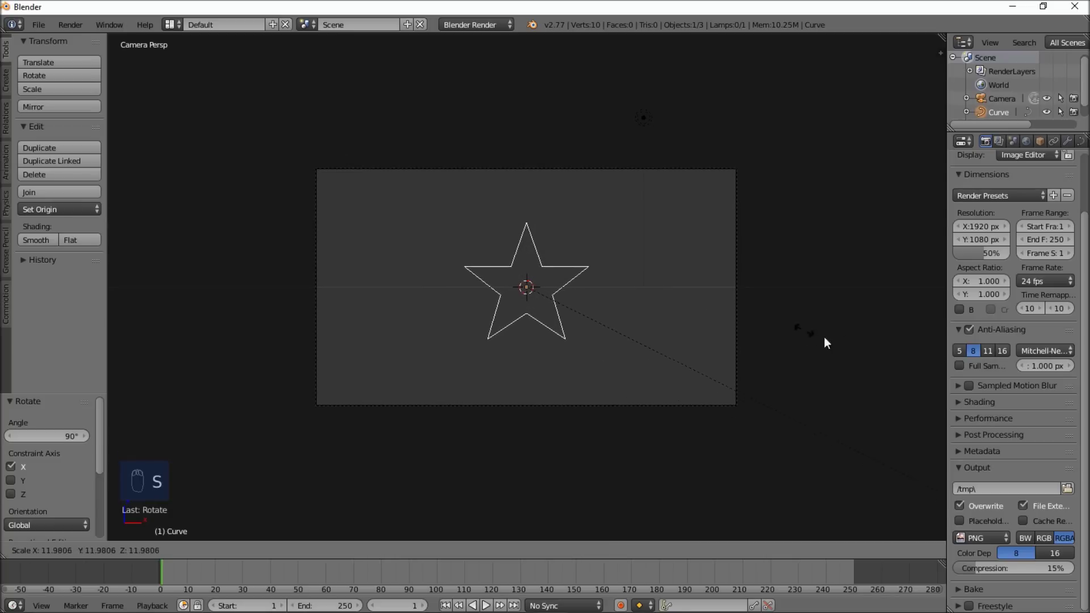
pyautogui.click(548, 361)
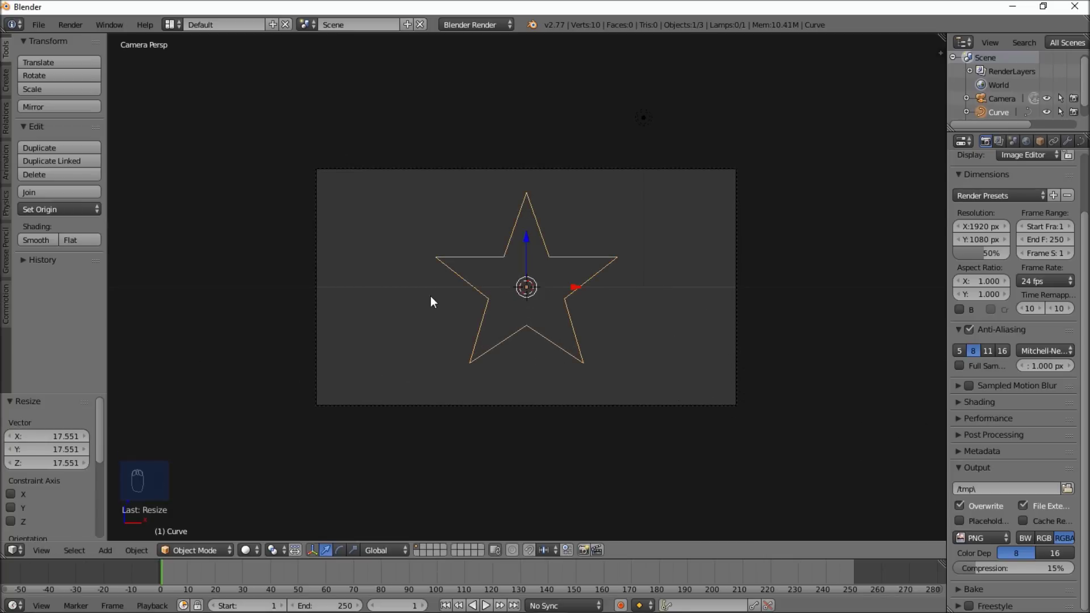
pyautogui.scroll(2, 511, 284)
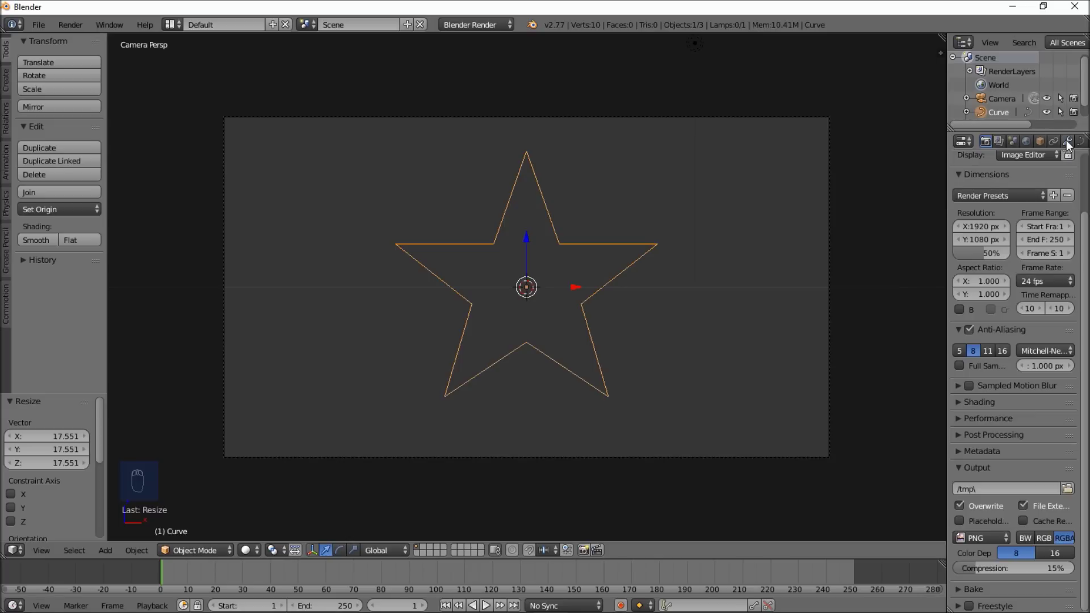
# - Make the star a 2D filled shape and test a Cast modifier at Factor 1
pyautogui.click(1080, 141)
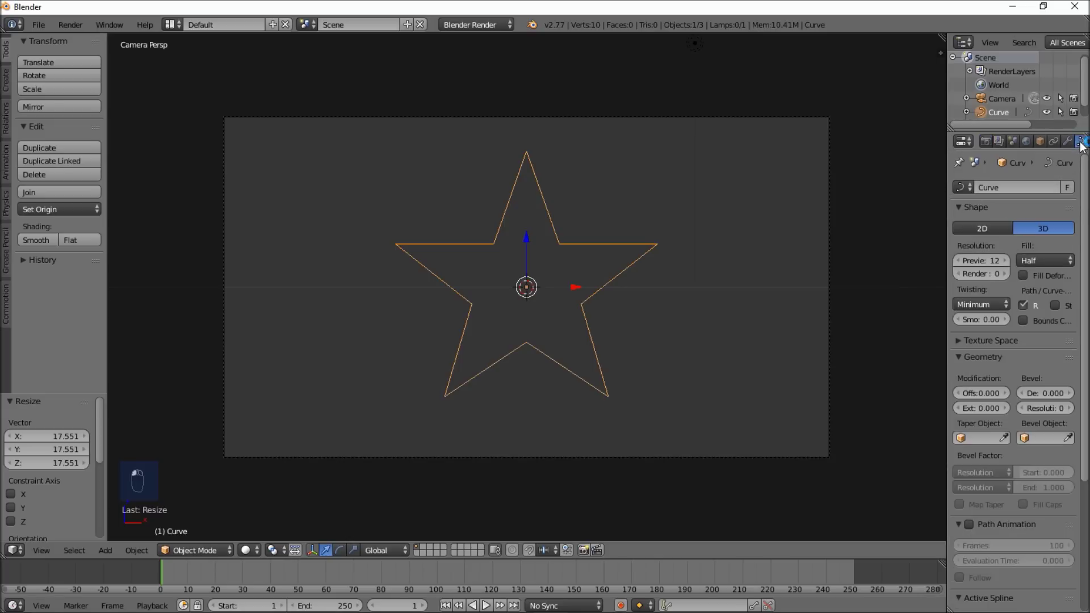
pyautogui.click(985, 230)
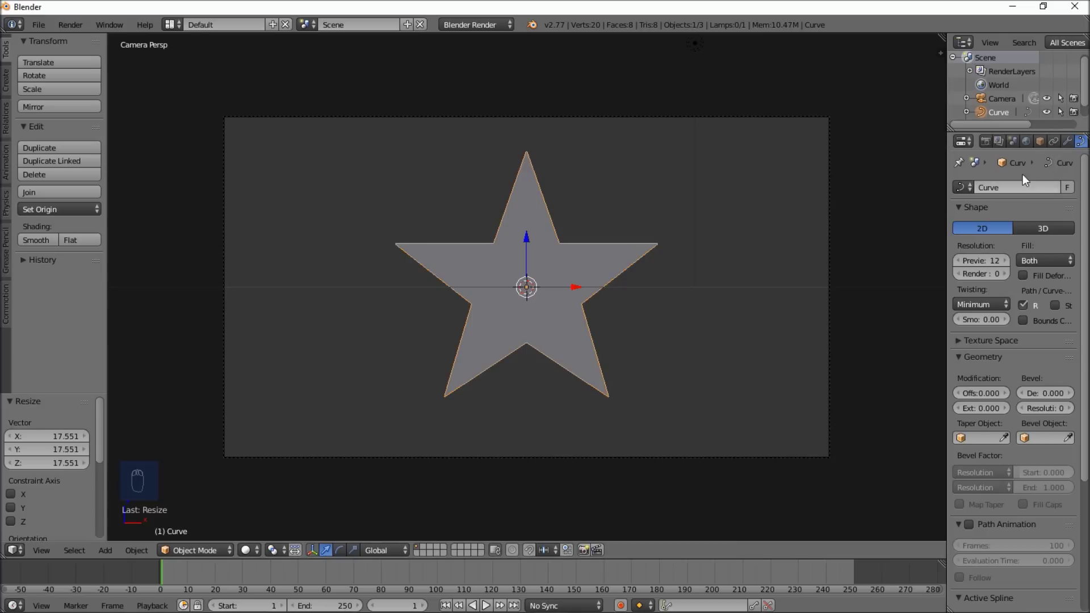
pyautogui.click(1068, 142)
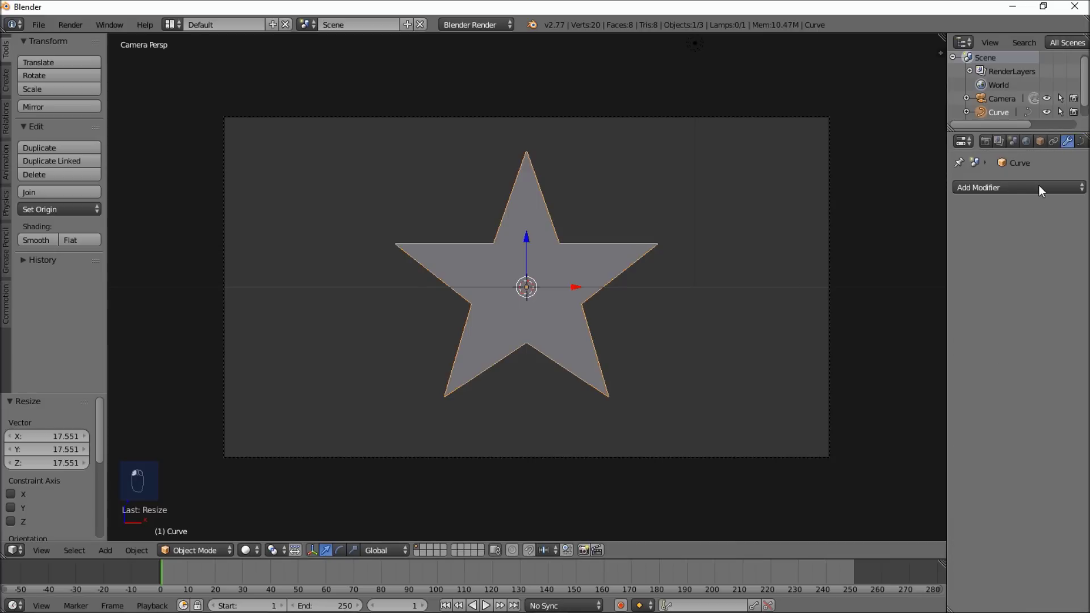
pyautogui.click(1001, 189)
pyautogui.click(967, 233)
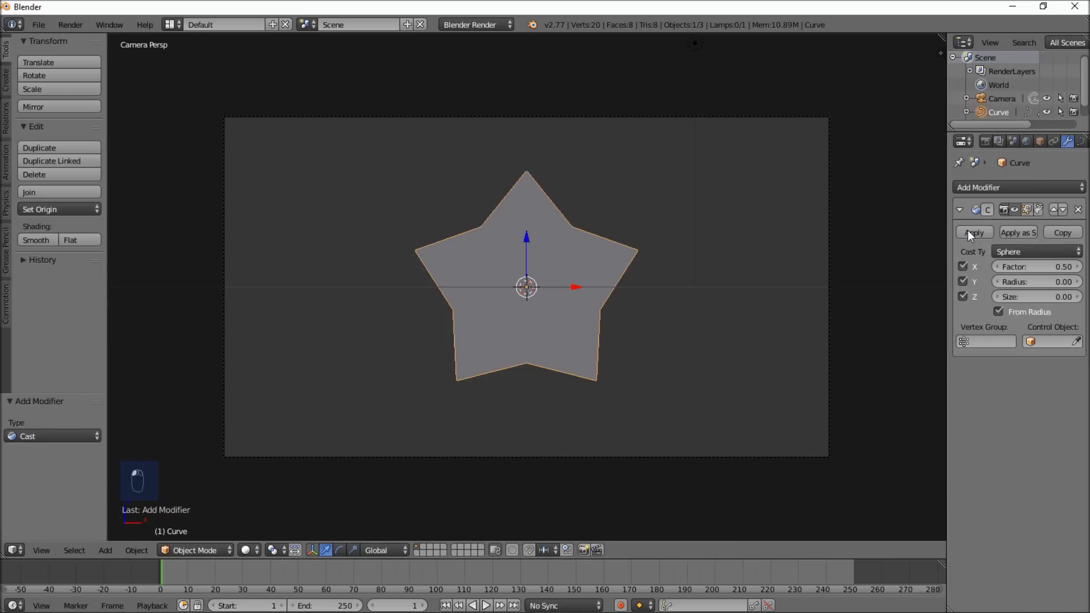
pyautogui.moveTo(1053, 271)
pyautogui.mouseDown()
pyautogui.moveTo(1070, 271)
pyautogui.moveTo(1050, 275)
pyautogui.mouseUp()
pyautogui.click(1048, 270)
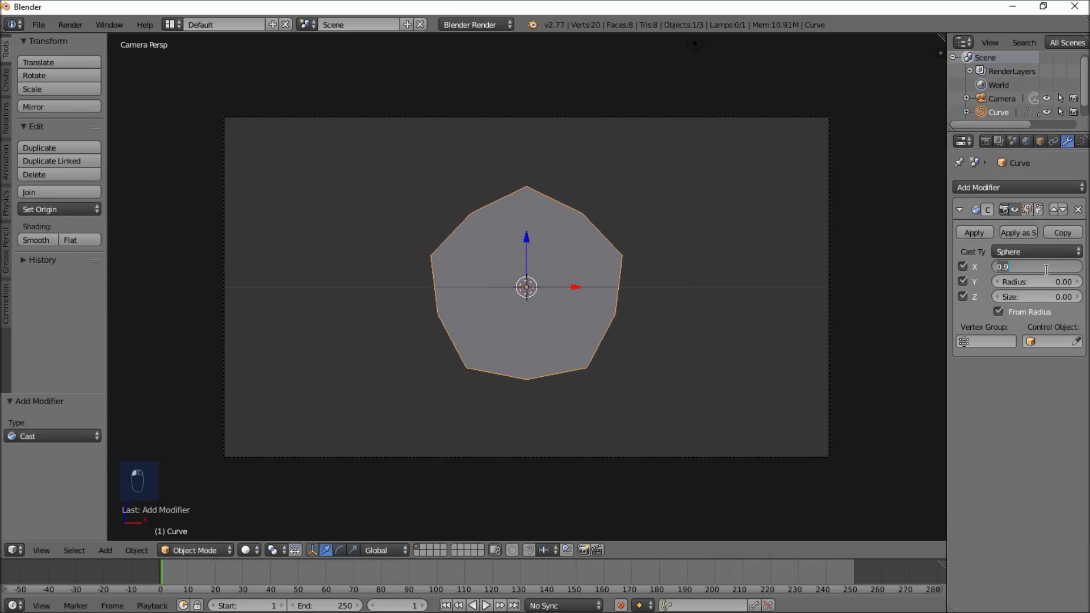
pyautogui.write('1')
pyautogui.press('Return')
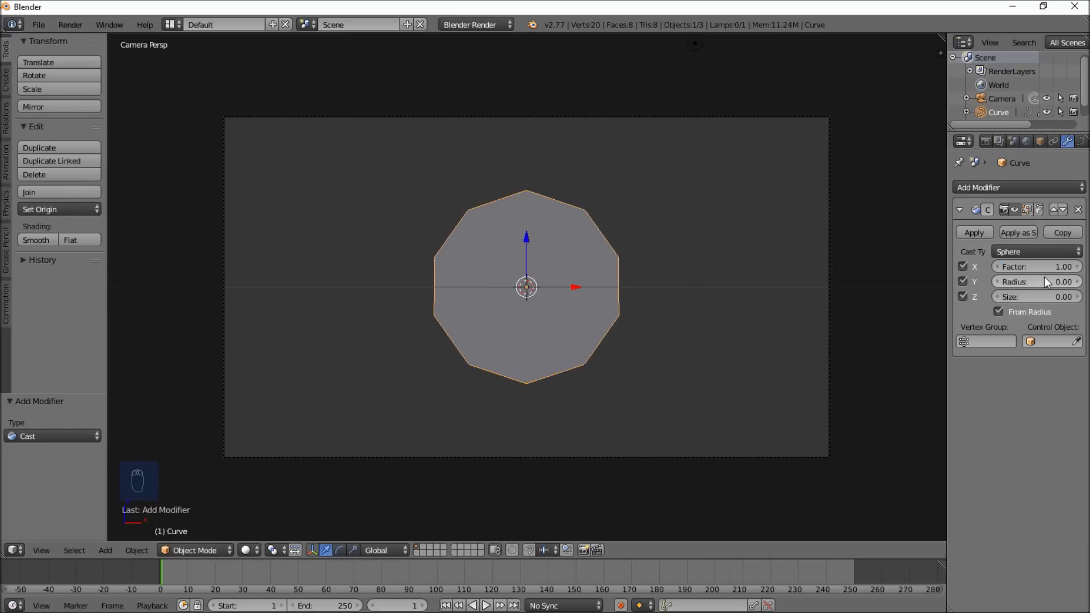
# - Set the curve's preview resolution to 75
pyautogui.scroll(2, 468, 260)
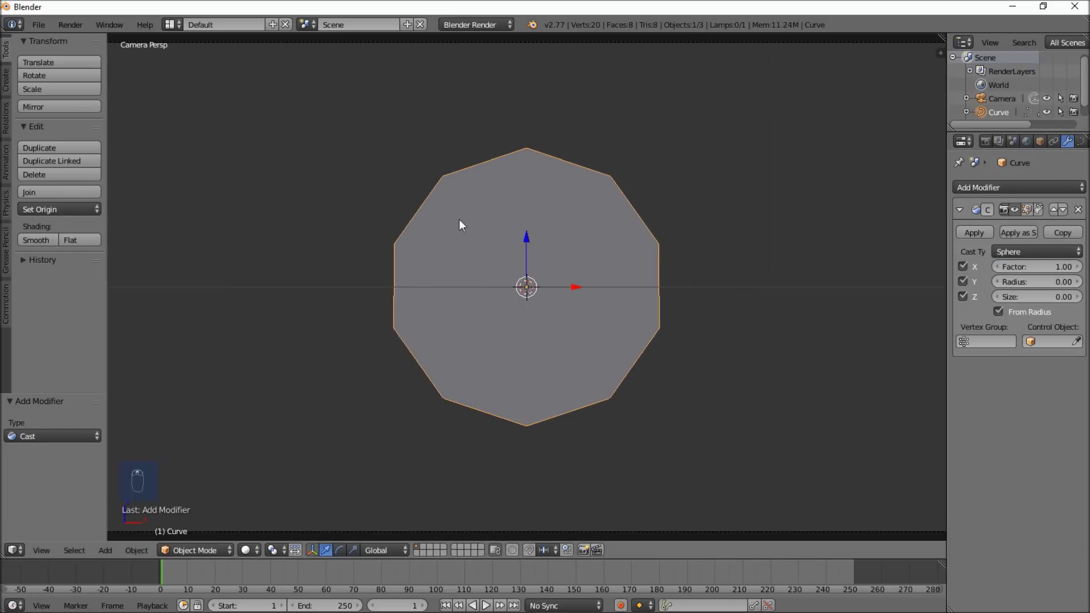
pyautogui.click(1080, 141)
pyautogui.click(971, 259)
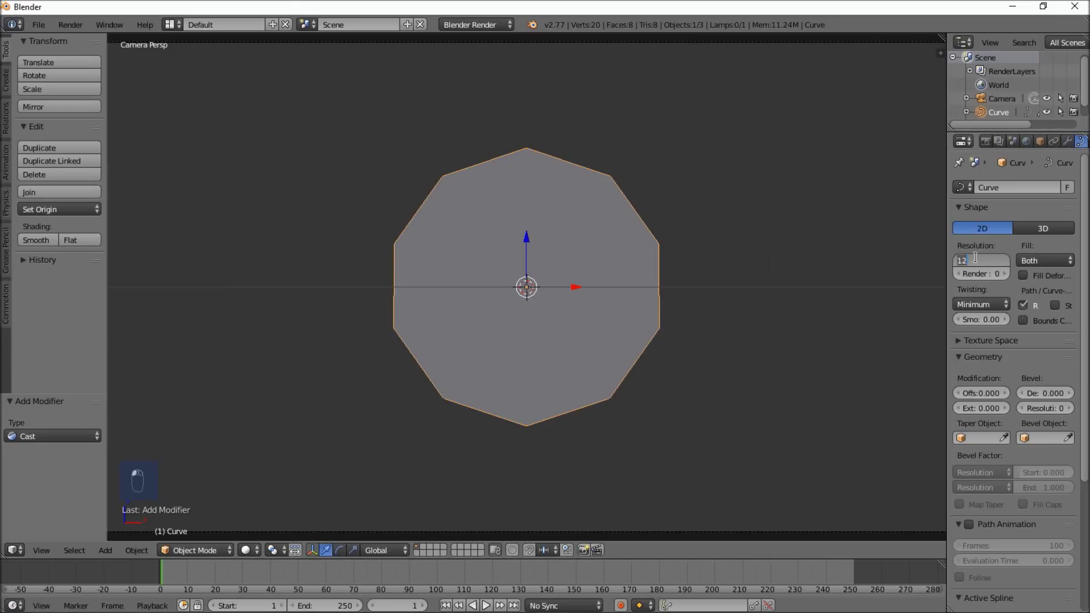
pyautogui.write('75')
# - Remove the trial Cast modifier and enter Edit Mode on the star
pyautogui.click(1067, 141)
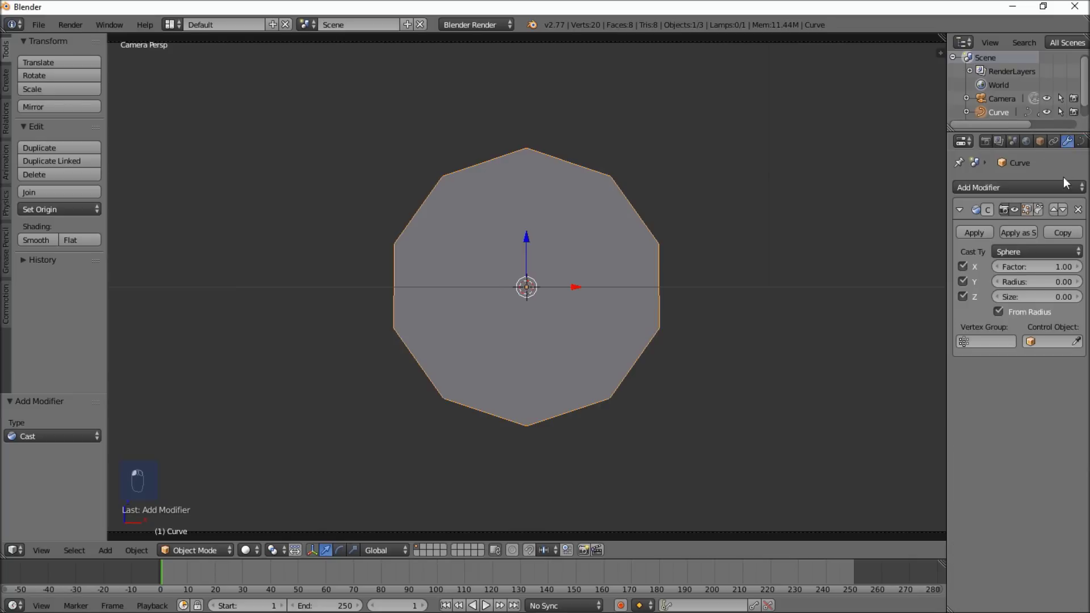
pyautogui.click(1078, 209)
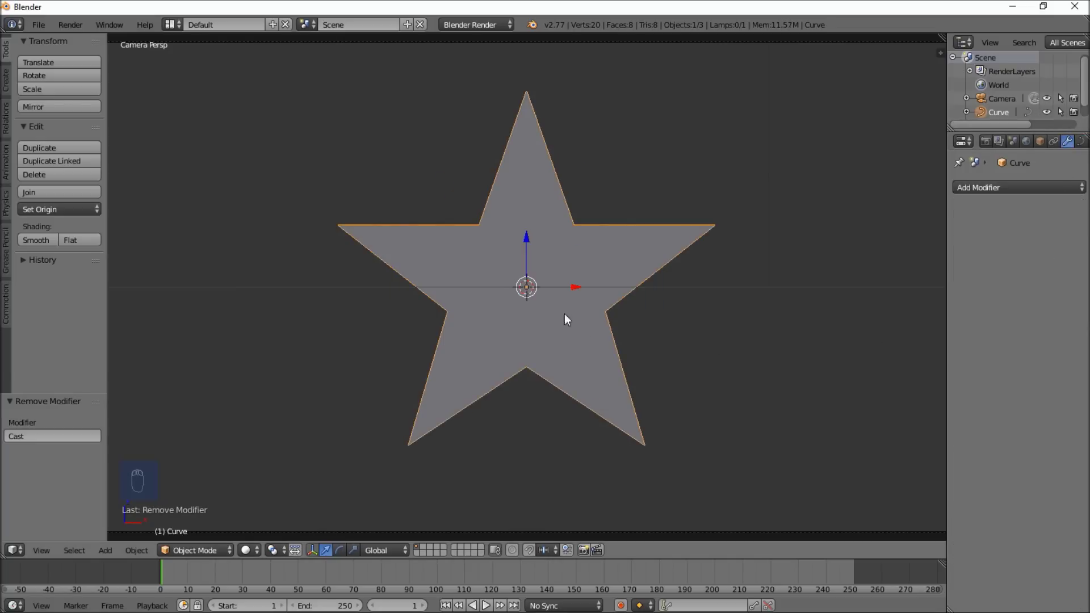
pyautogui.press('Tab')
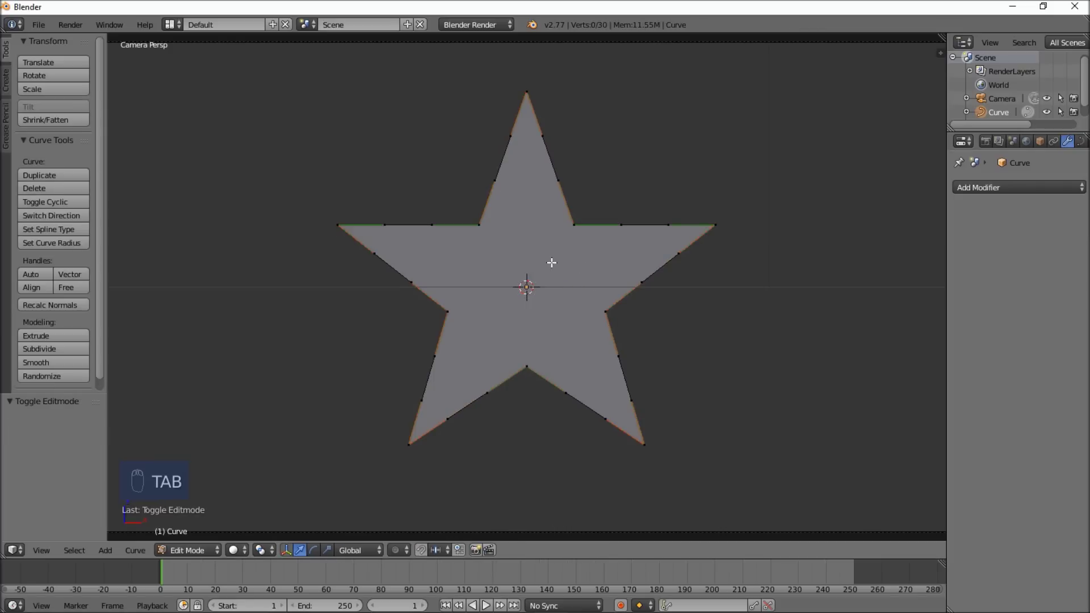
# - Subdivide all star points with 7 cuts (240 control points) and return to Object Mode
pyautogui.press('a')
pyautogui.press('a')
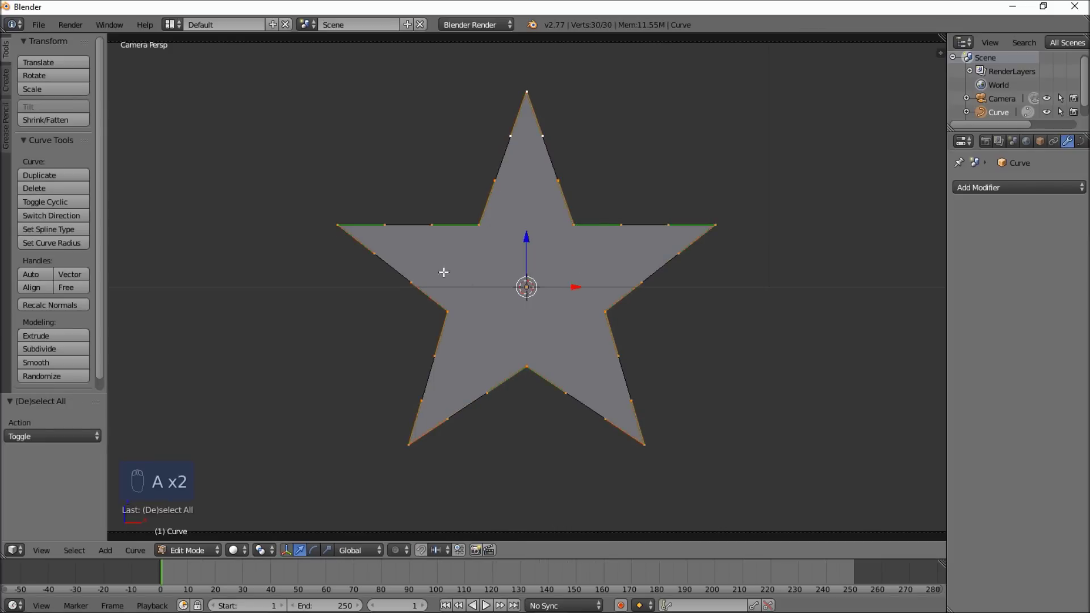
pyautogui.press('w')
pyautogui.press('w')
pyautogui.click(531, 236)
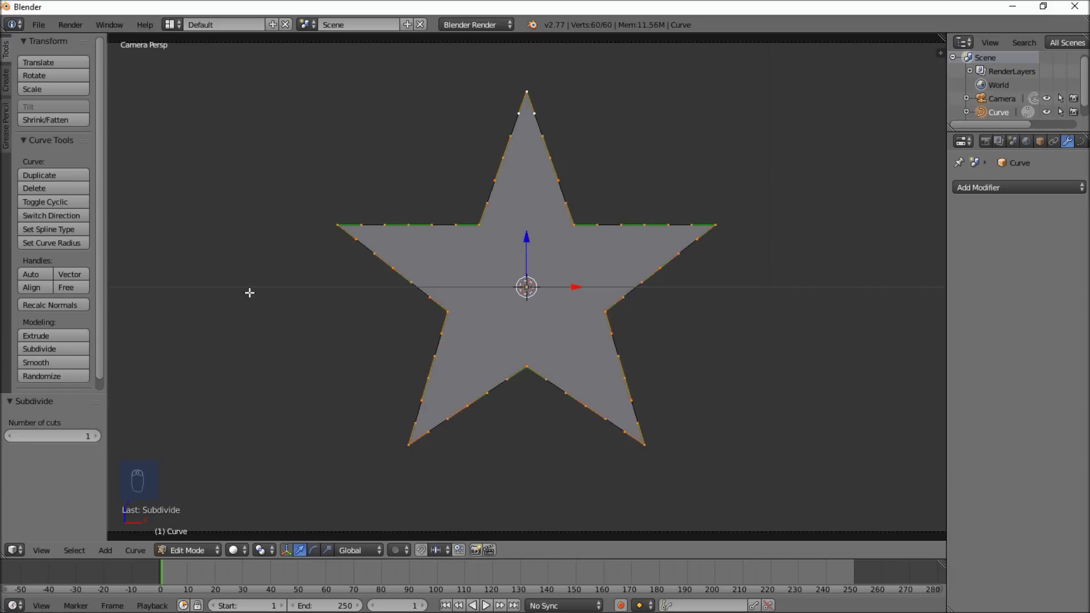
pyautogui.click(44, 437)
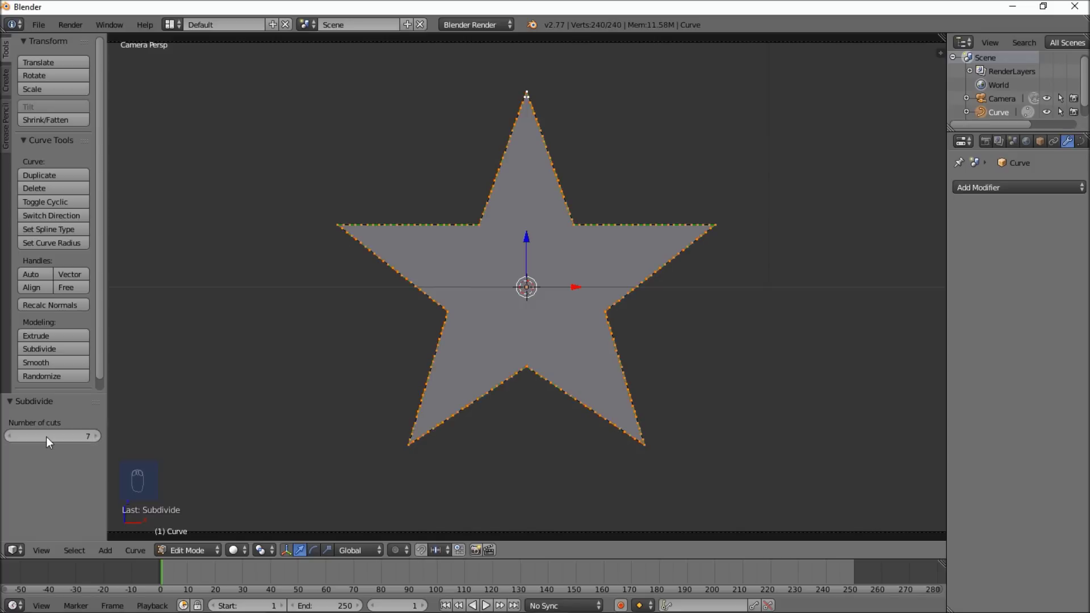
pyautogui.moveTo(46, 437); pyautogui.dragTo(55, 437)
pyautogui.press('Tab')
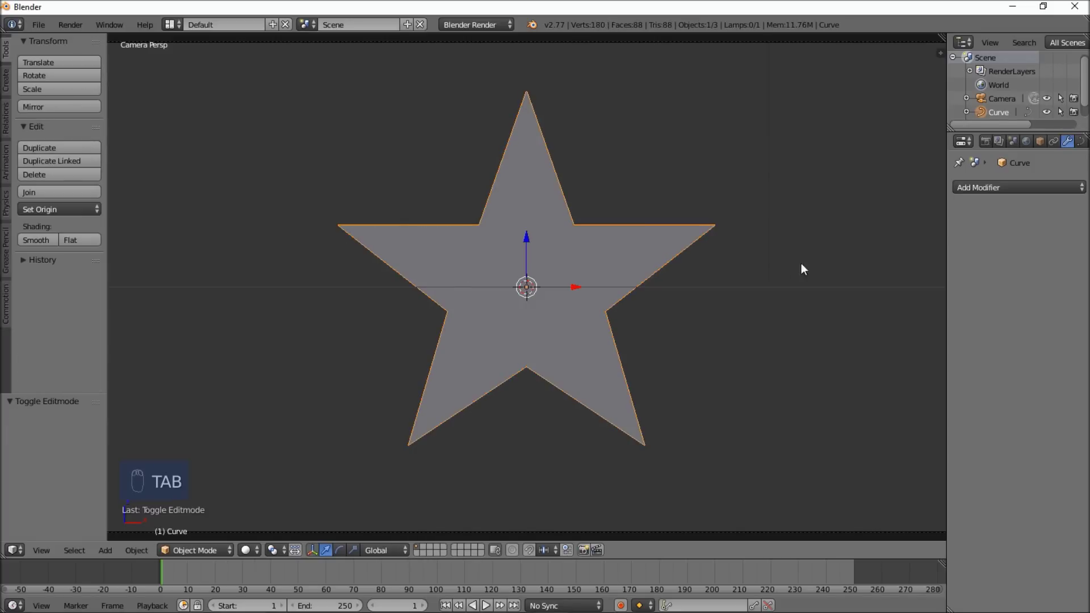
# - Add a Cast modifier, preview Factor 1, then reset the Factor to 0
pyautogui.click(1019, 188)
pyautogui.click(959, 237)
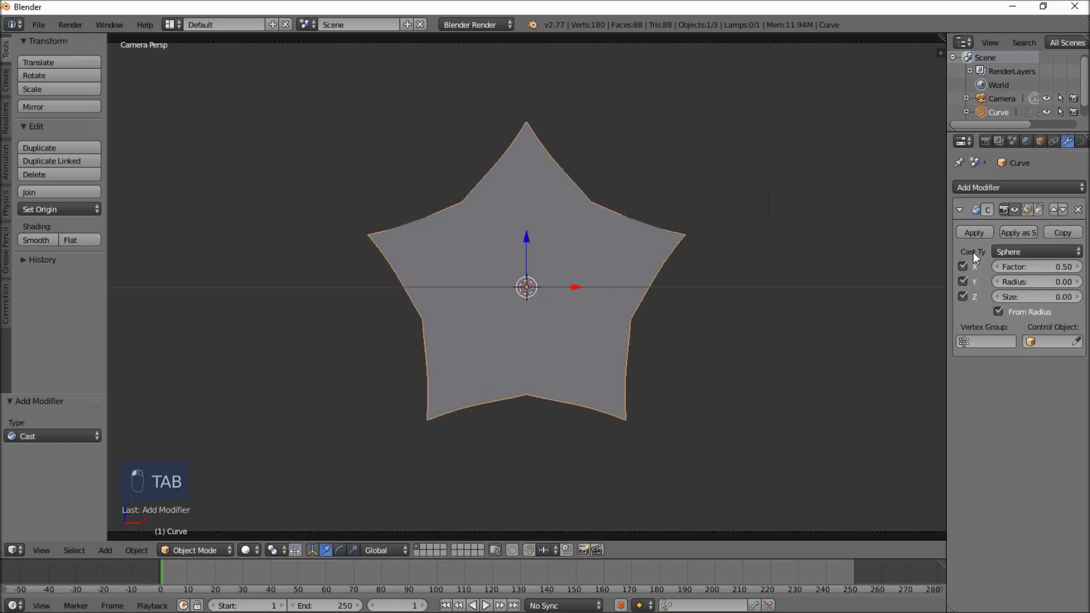
pyautogui.click(1046, 266)
pyautogui.write('1')
pyautogui.press('Return')
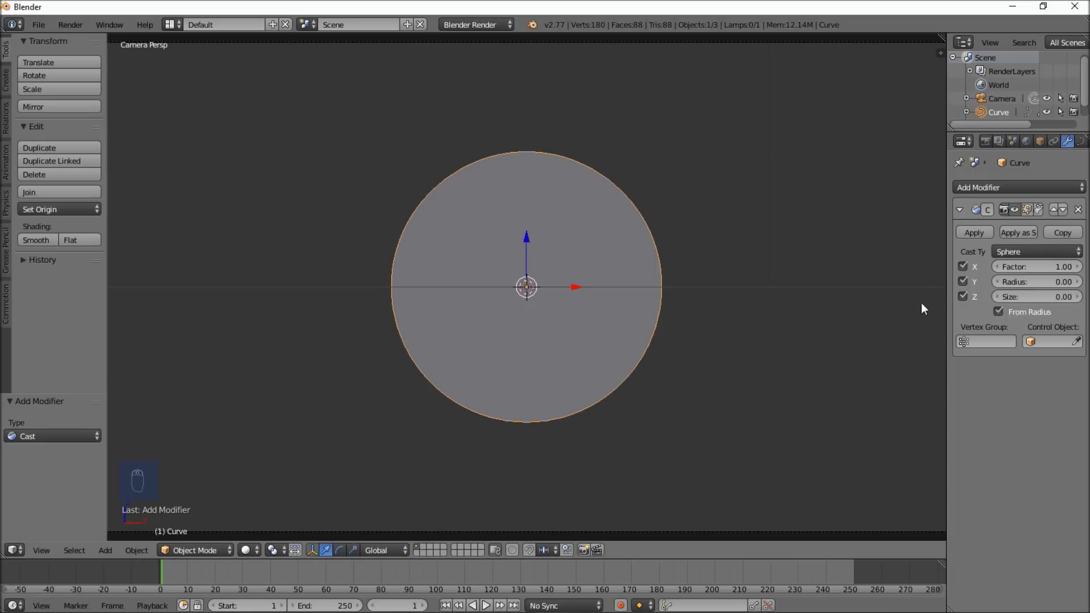
pyautogui.click(1054, 266)
pyautogui.write('0')
pyautogui.press('Return')
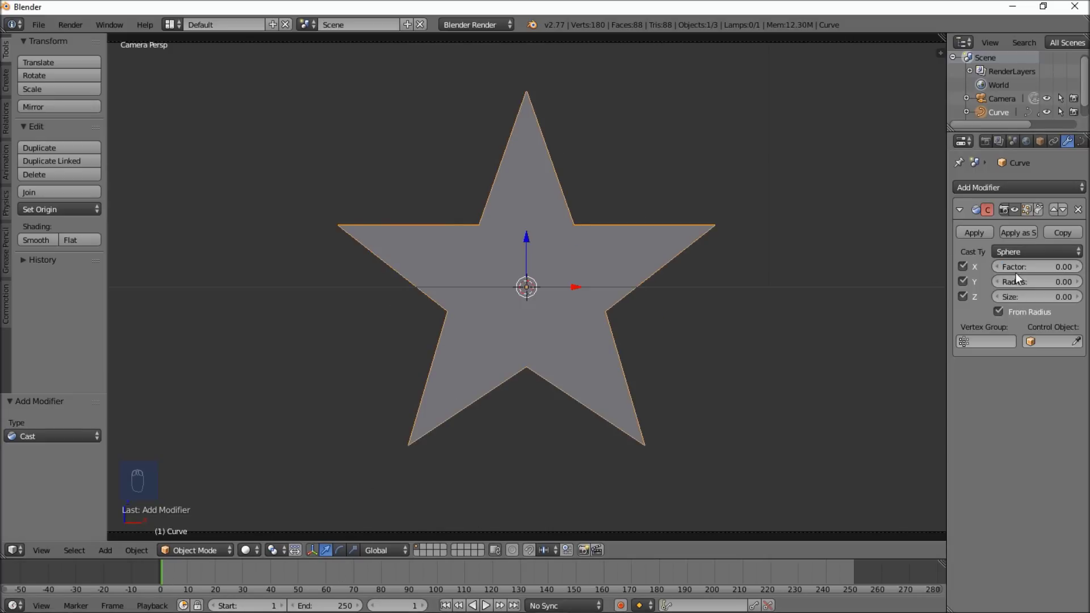
# - Keyframe the Cast Factor at 0 on frame 1 and 1 on frame 12
pyautogui.press('i')
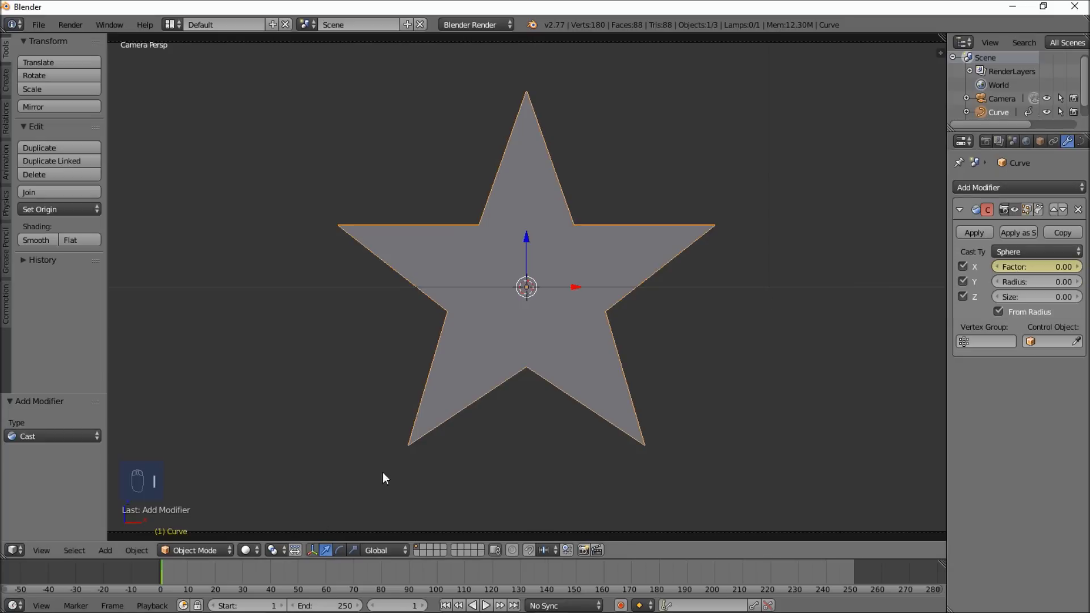
pyautogui.moveTo(183, 580); pyautogui.dragTo(192, 577)
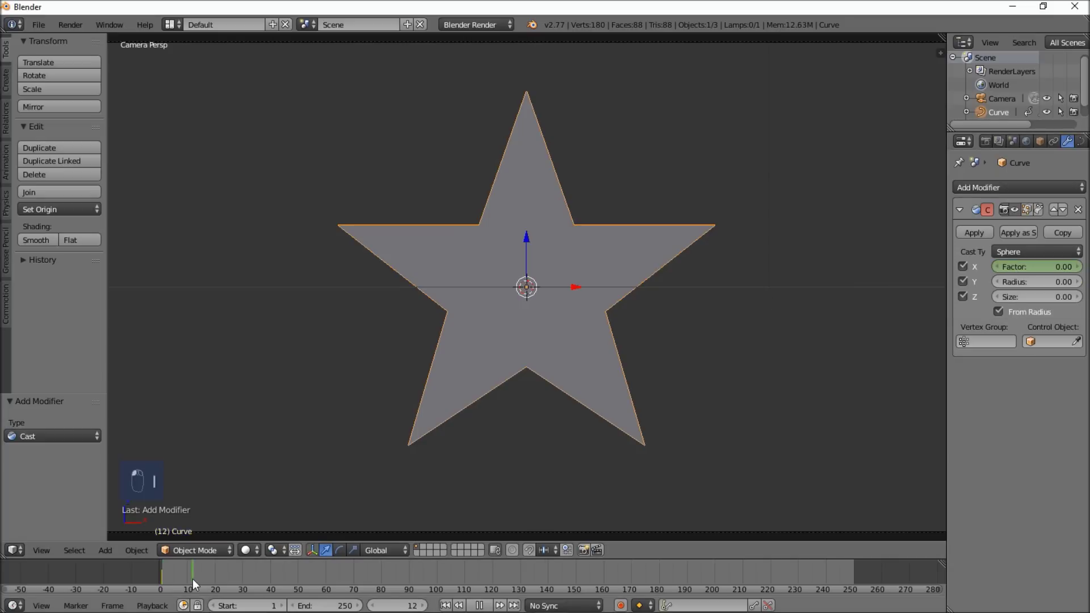
pyautogui.click(1034, 268)
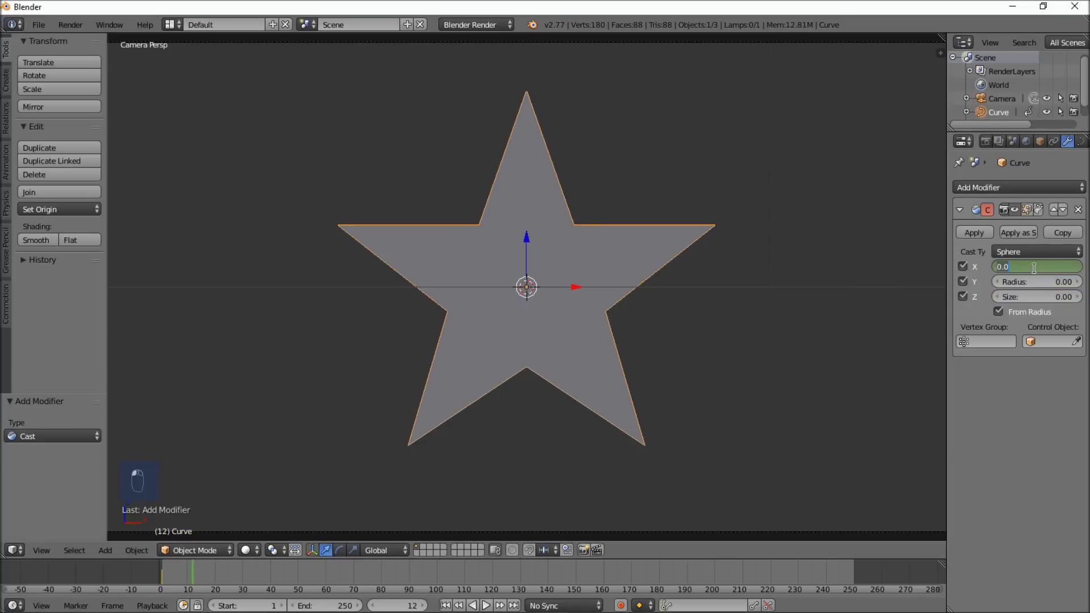
pyautogui.write('1')
pyautogui.press('Return')
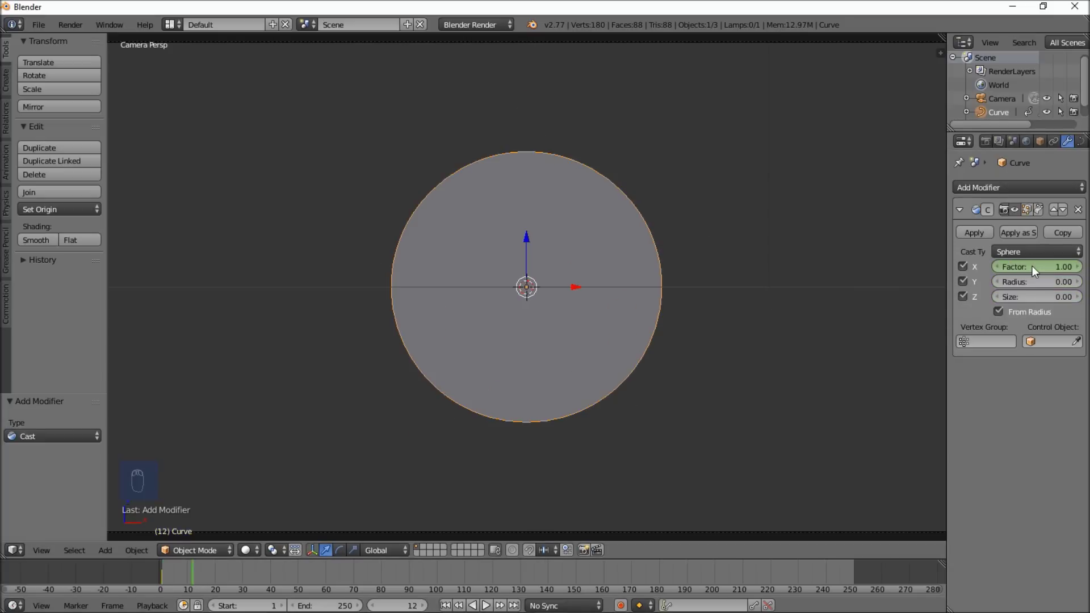
pyautogui.press('i')
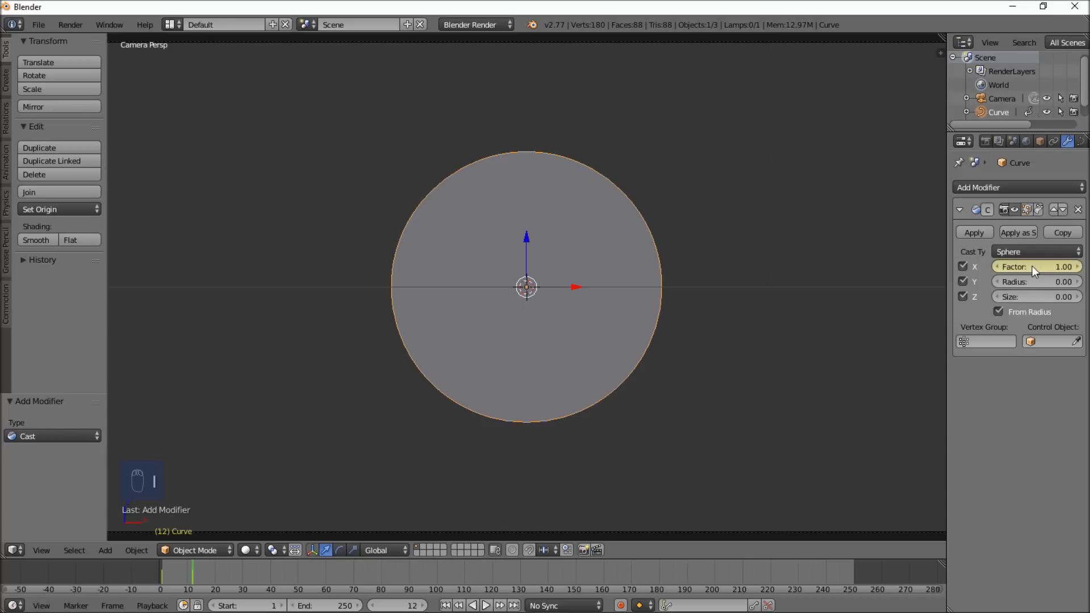
# - Play back the star-to-circle morph, stop it and rewind to frame 1
pyautogui.moveTo(155, 563)
pyautogui.mouseDown()
pyautogui.moveTo(200, 571)
pyautogui.moveTo(156, 573)
pyautogui.mouseUp()
pyautogui.hotkey('alt', 'a')
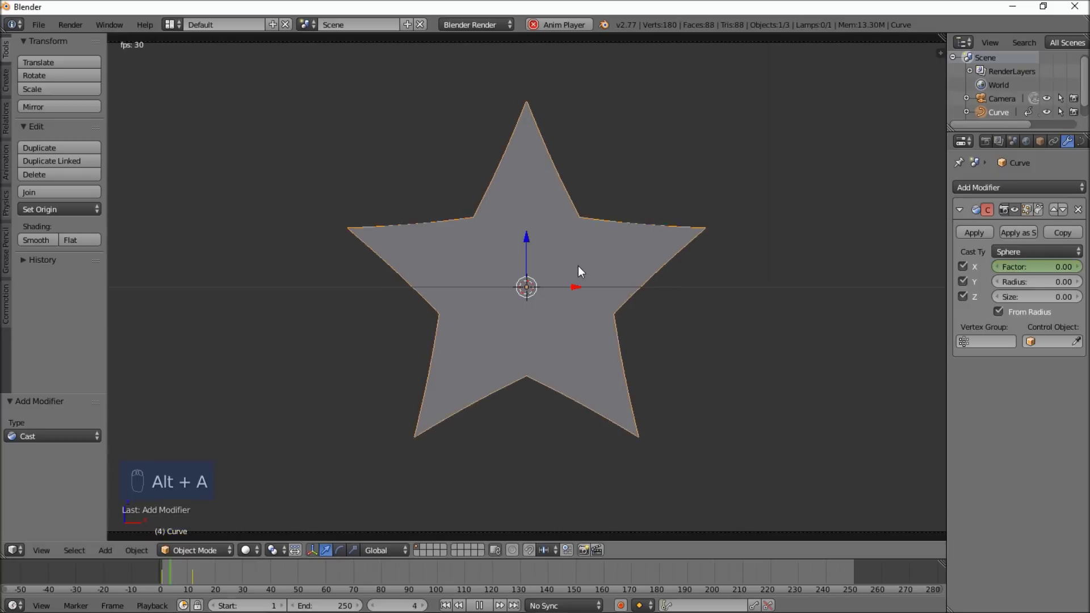
pyautogui.click(142, 570)
pyautogui.click(480, 605)
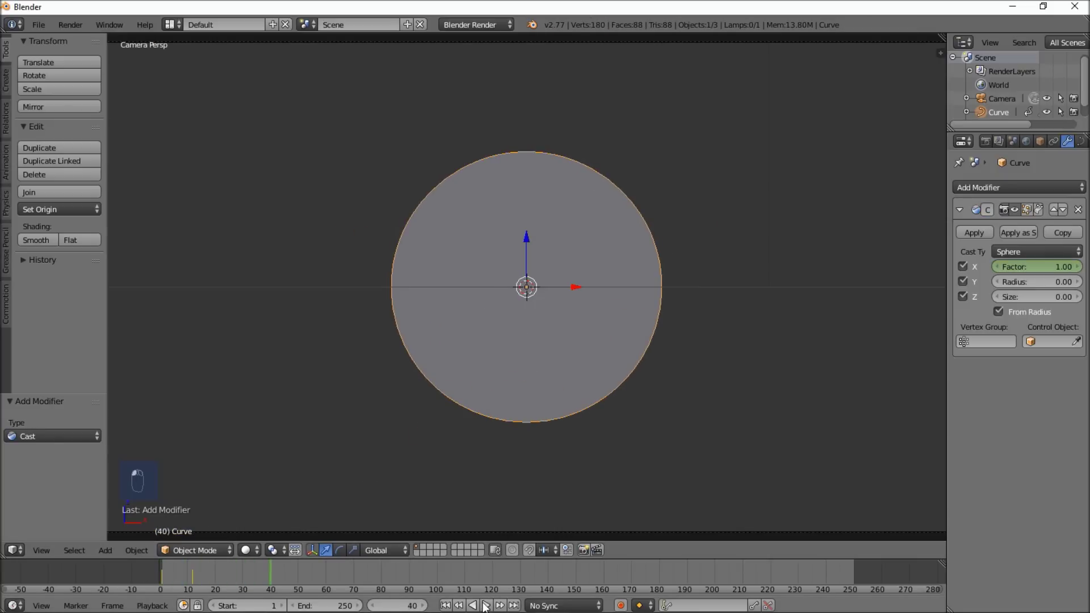
pyautogui.click(164, 572)
# - Scrub frames 1 to 15 to check the morph, then switch to Chrome
pyautogui.moveTo(176, 576)
pyautogui.mouseDown()
pyautogui.moveTo(158, 567)
pyautogui.moveTo(197, 588)
pyautogui.moveTo(160, 567)
pyautogui.mouseUp()
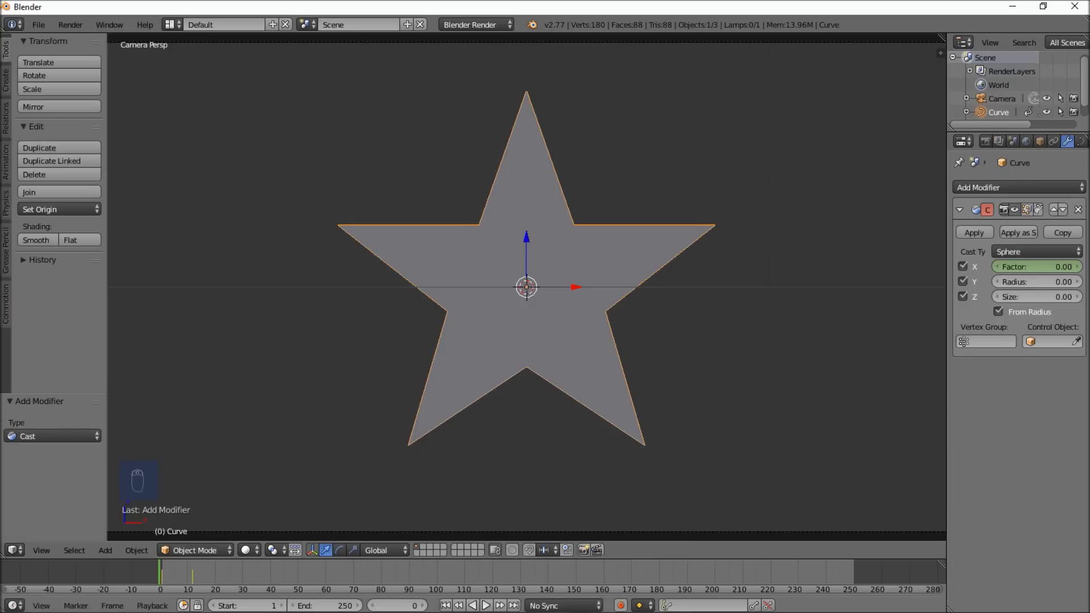
pyautogui.click(450, 606)
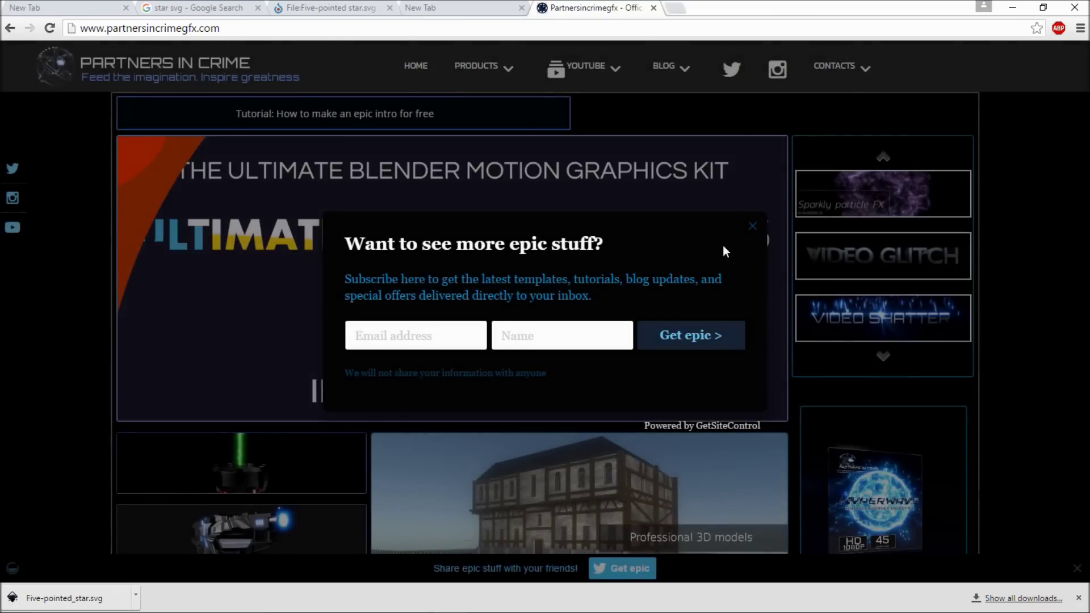
# - Dismiss the 'Want to see more epic stuff?' subscribe popup
pyautogui.click(752, 226)
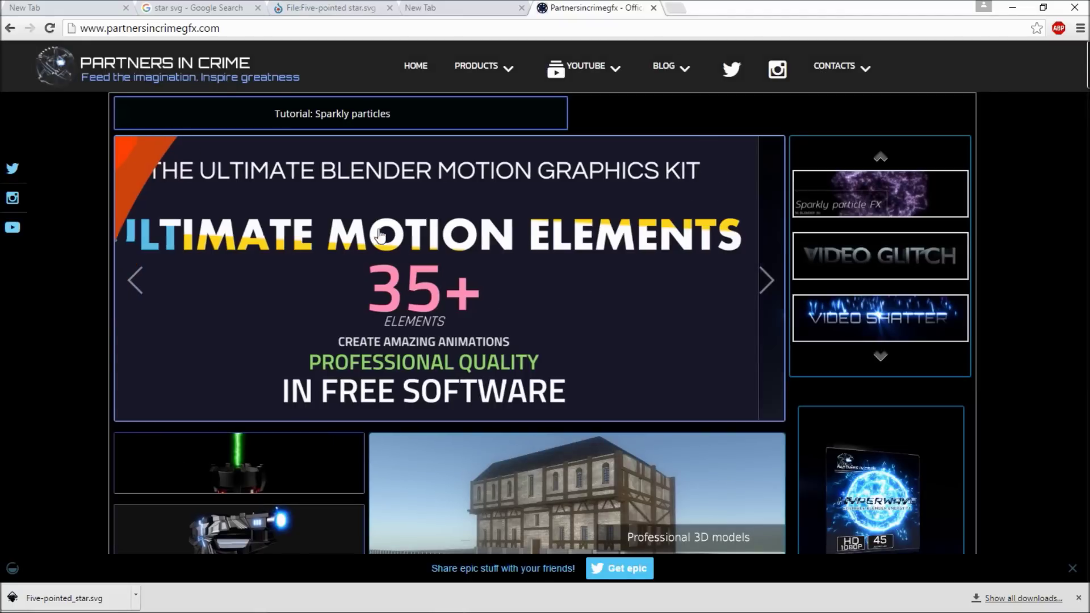